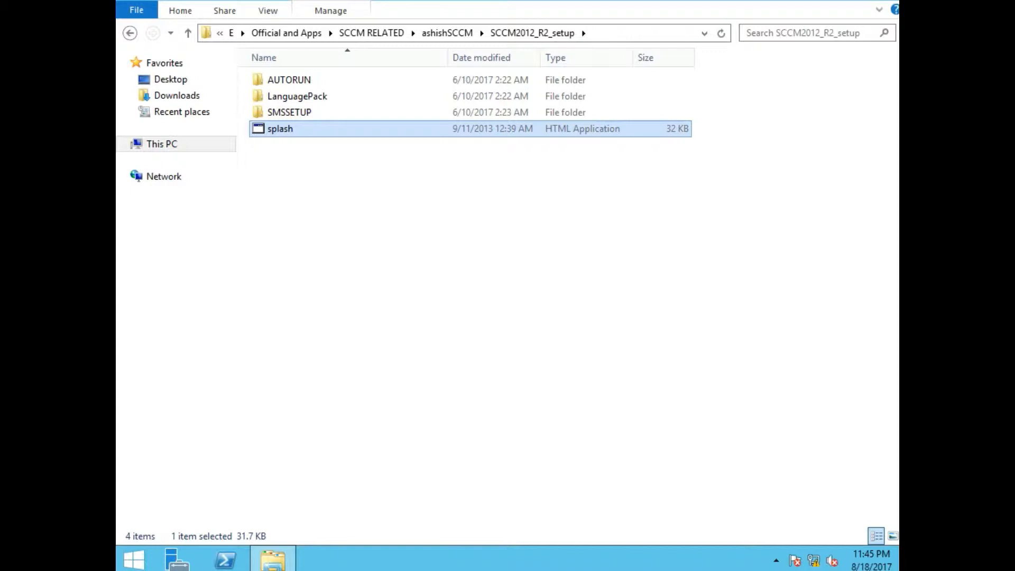
- Select the splash launcher in the SCCM2012_R2_setup folder to bring up the setup screen
left_click(370, 212)
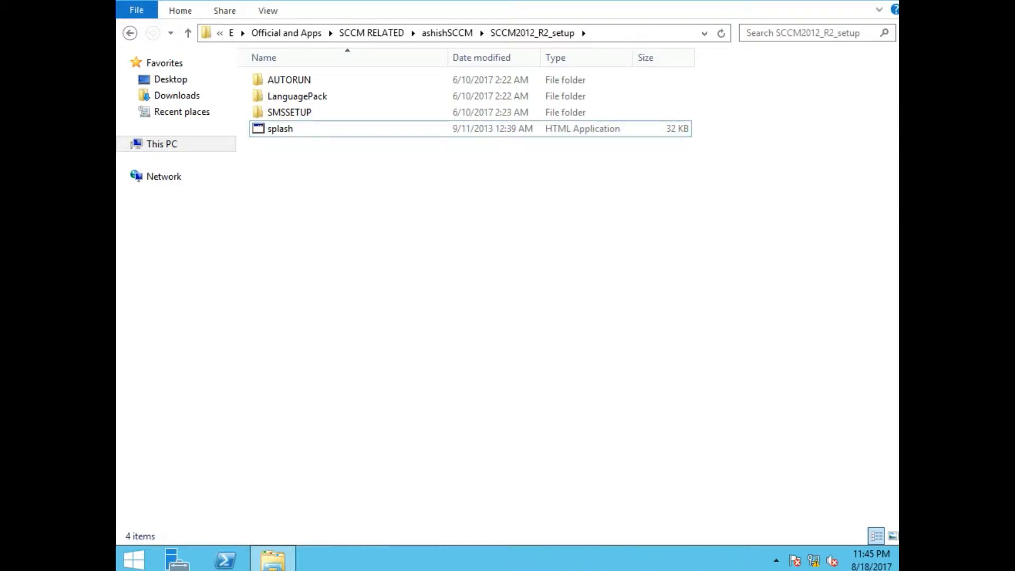
left_click(287, 132)
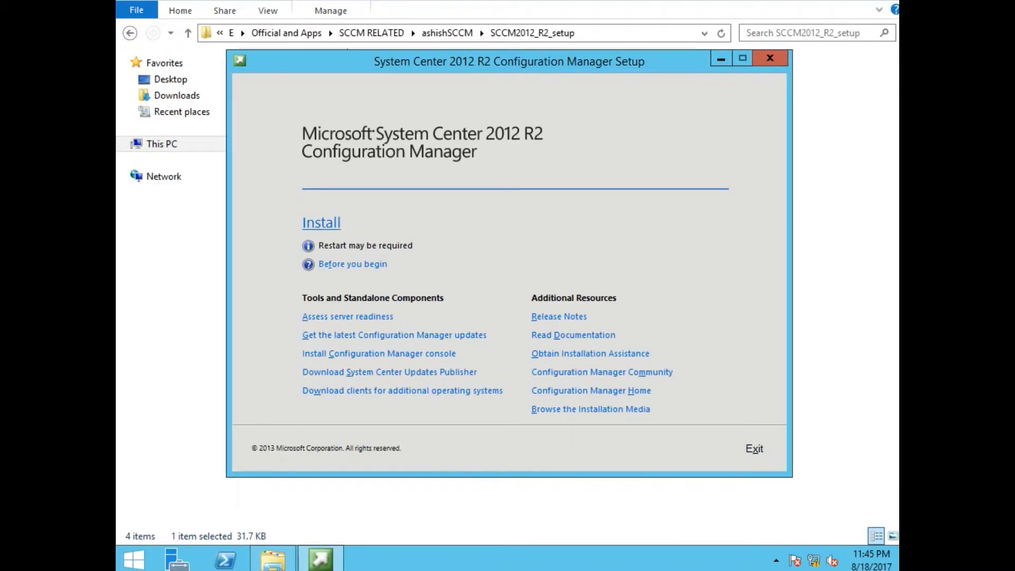
- Start the Configuration Manager install and continue past the Before You Begin page
left_click(331, 223)
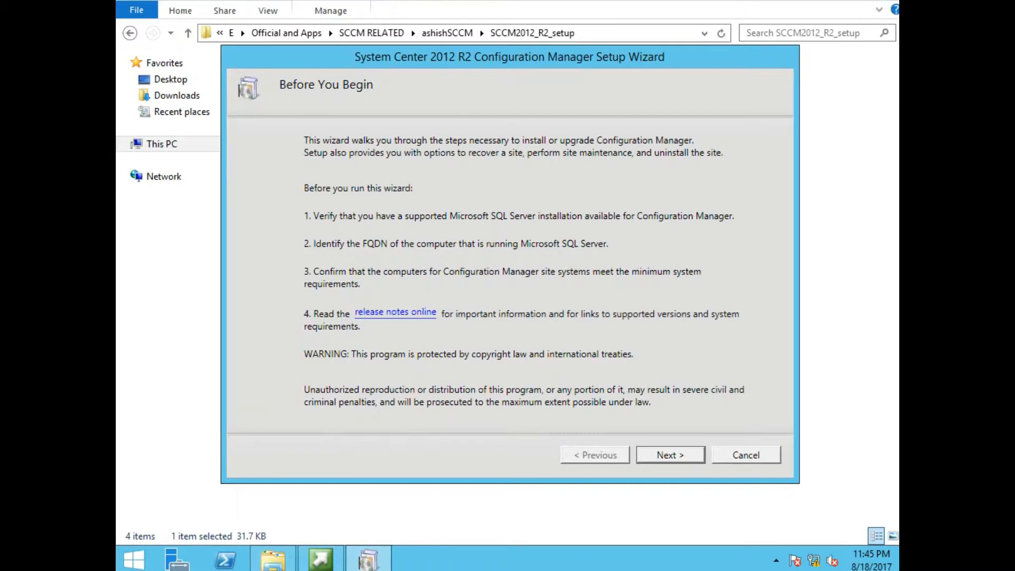
left_click(669, 455)
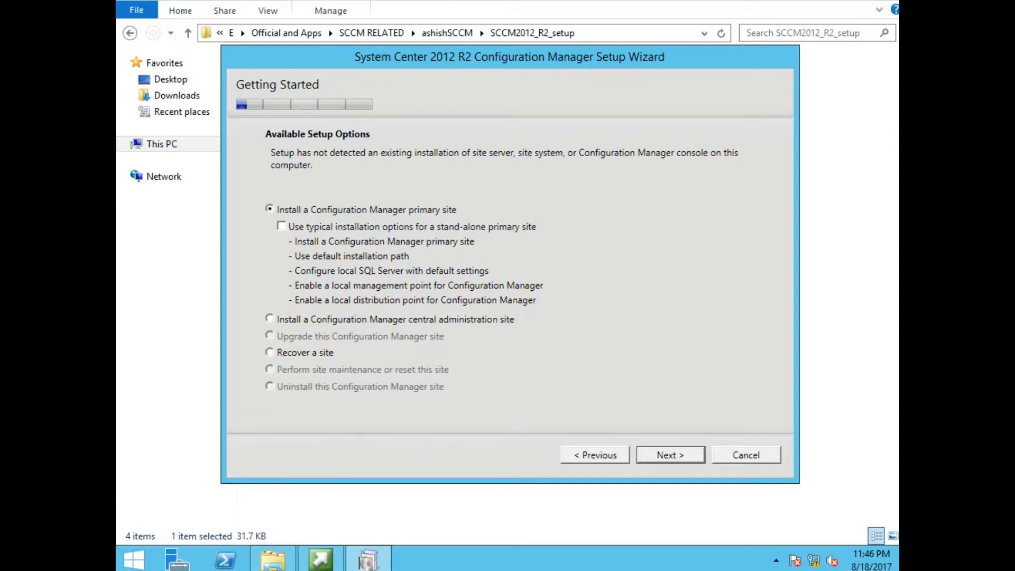
- Choose the typical stand-alone primary site installation with the 180-day evaluation edition
left_click(281, 226)
left_click(674, 454)
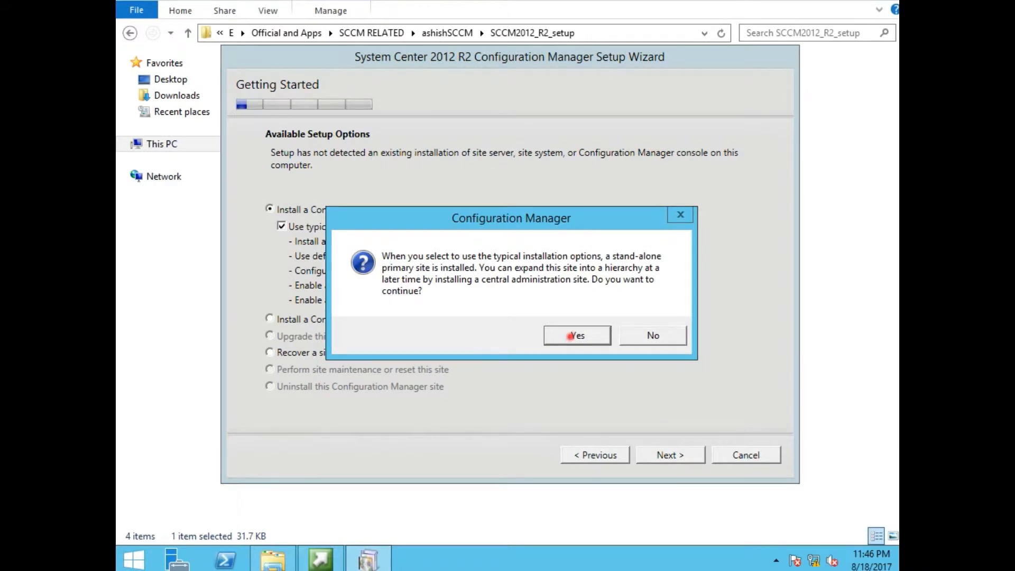
left_click(572, 336)
left_click(279, 140)
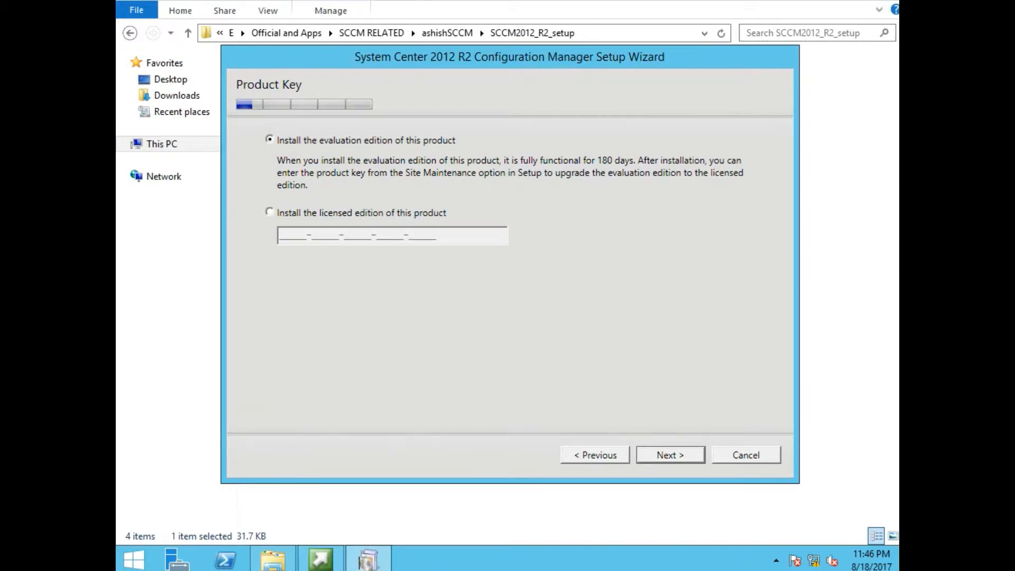
left_click(661, 455)
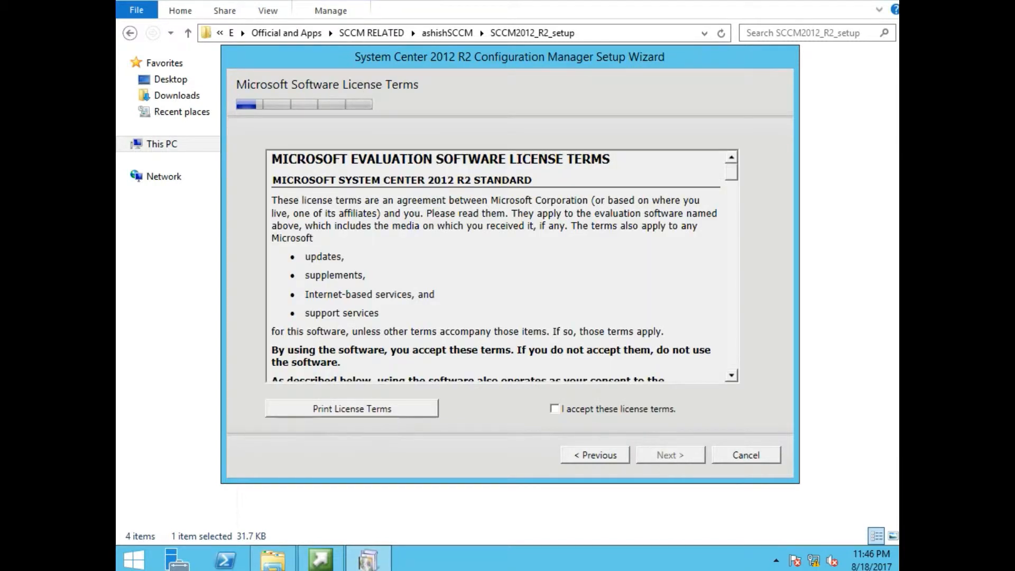
- Accept the license terms plus the SQL Server 2012 Express, Native Client and Silverlight 5 licenses
left_click(624, 408)
left_click(669, 455)
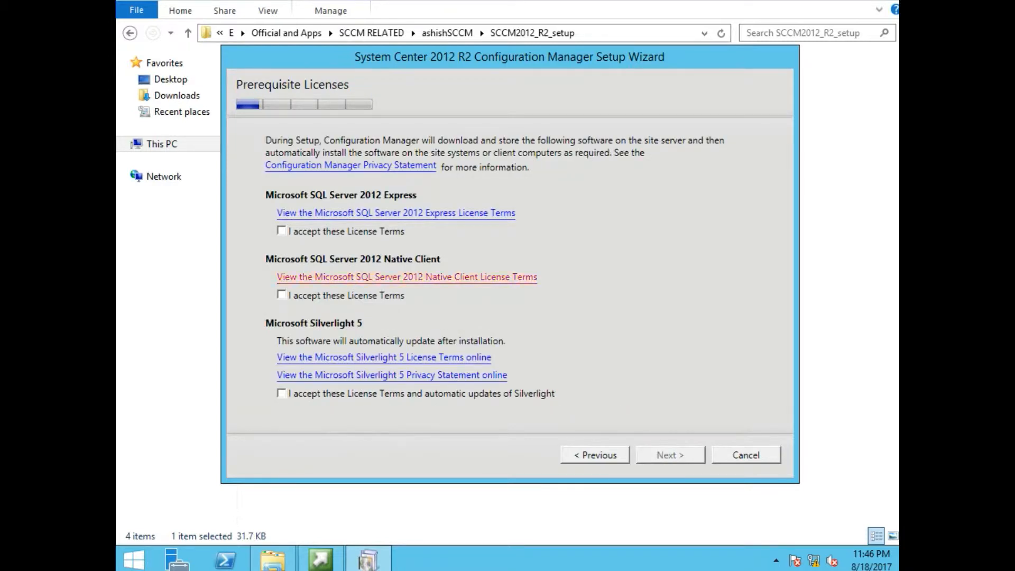
left_click(281, 231)
left_click(281, 295)
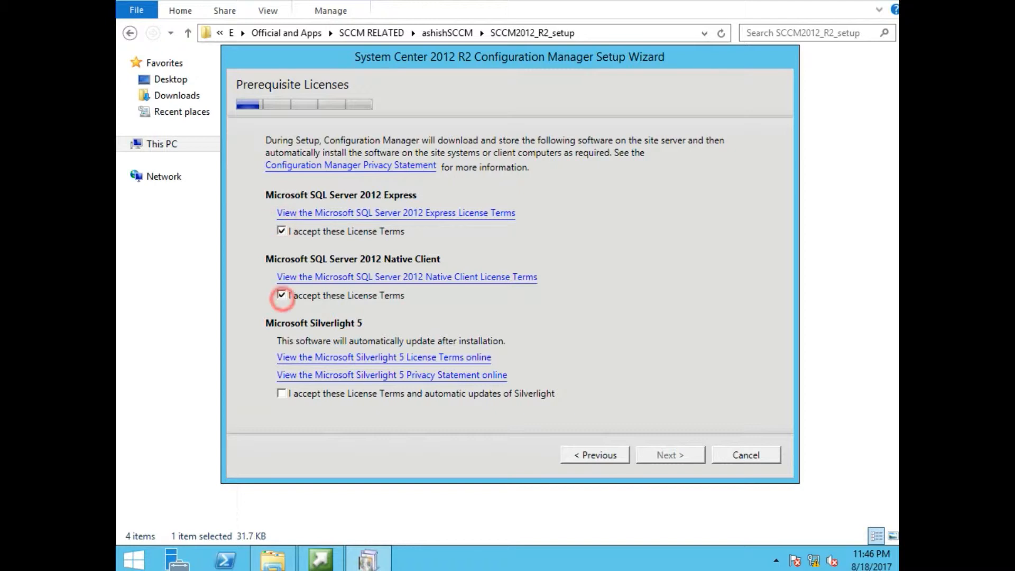
left_click(281, 393)
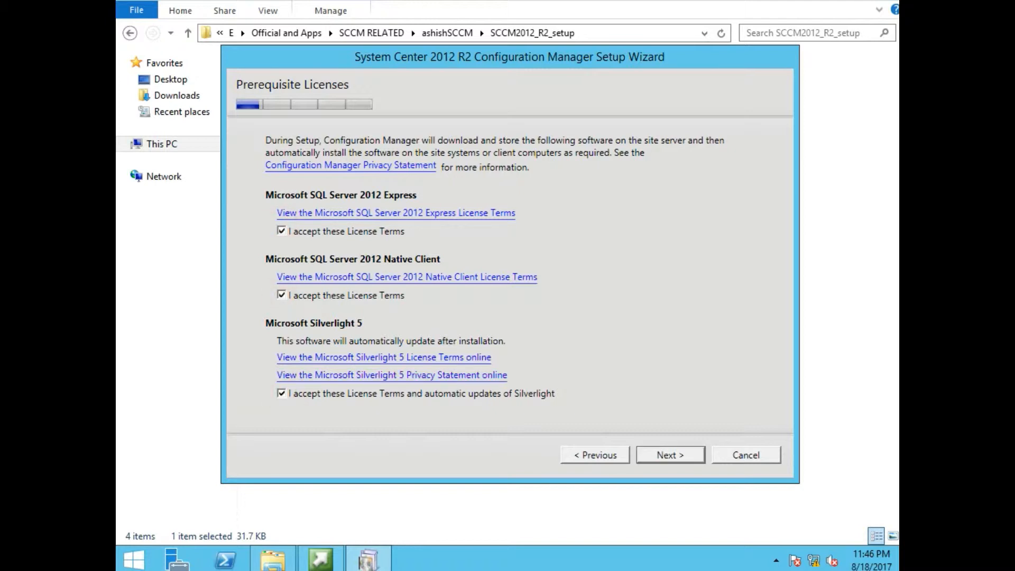
left_click(669, 455)
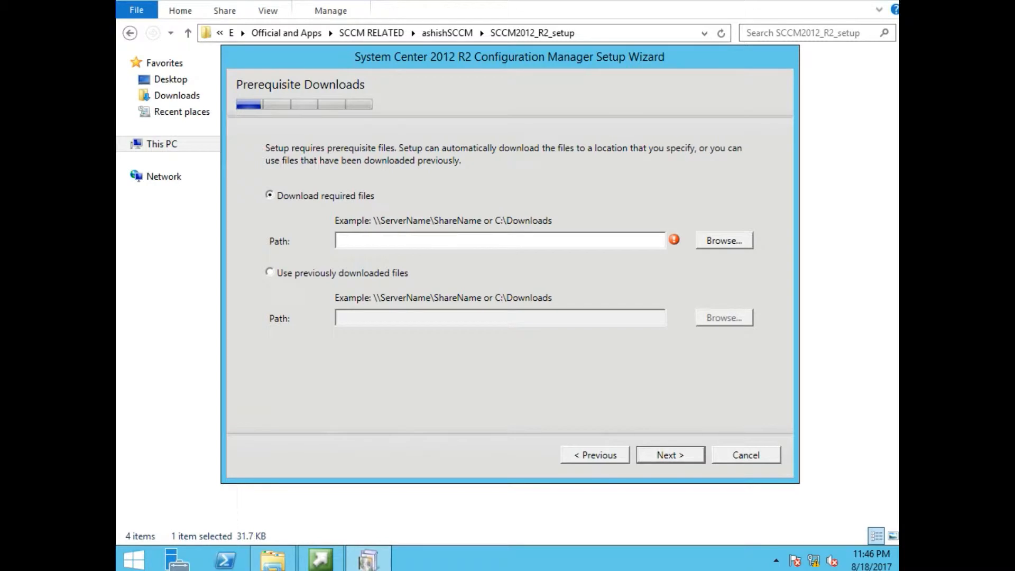
- Choose previously downloaded files and copy the SCCM2012_preq folder path from File Explorer
left_click(269, 273)
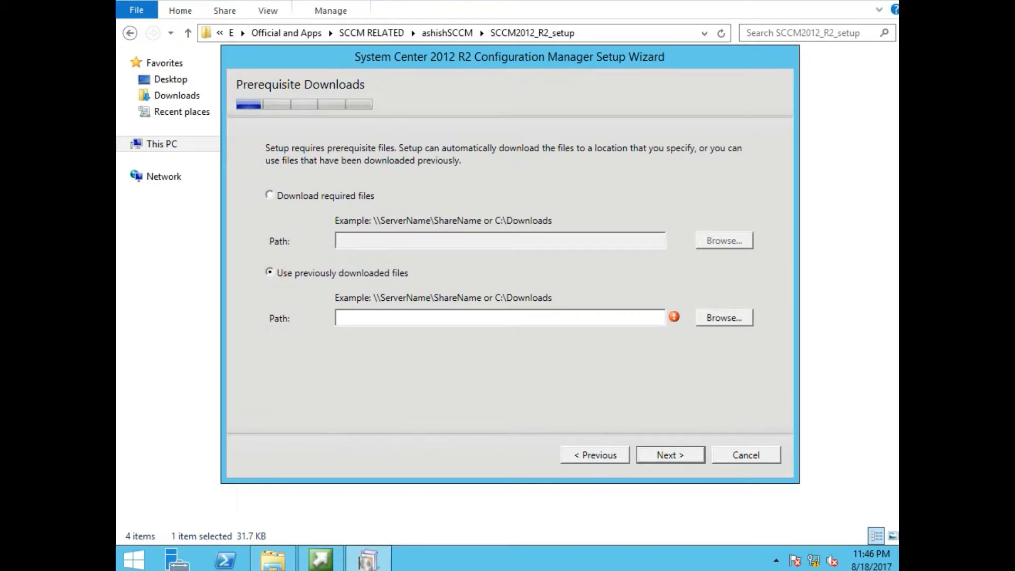
left_click(273, 560)
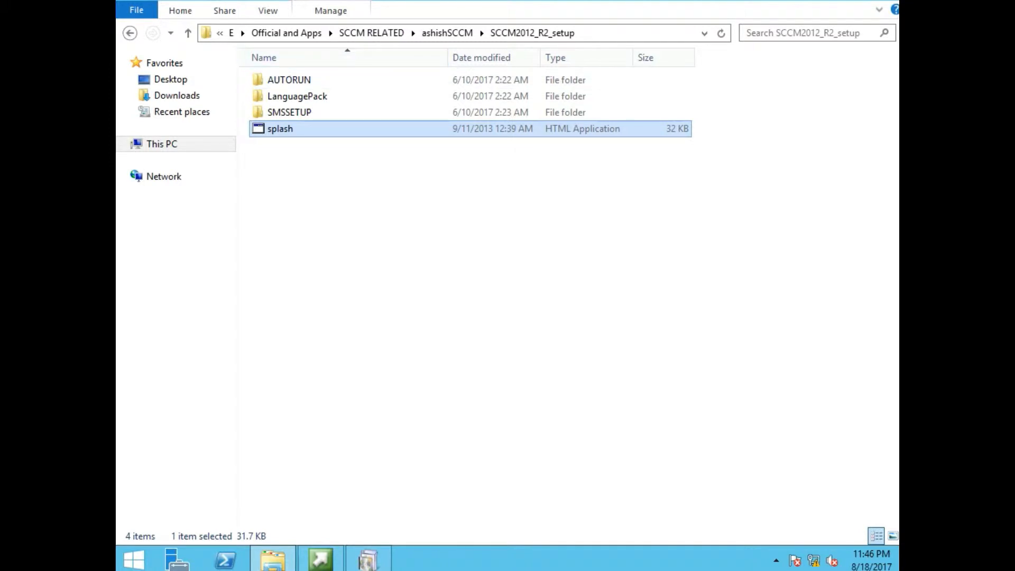
left_click(446, 33)
double_click(332, 199)
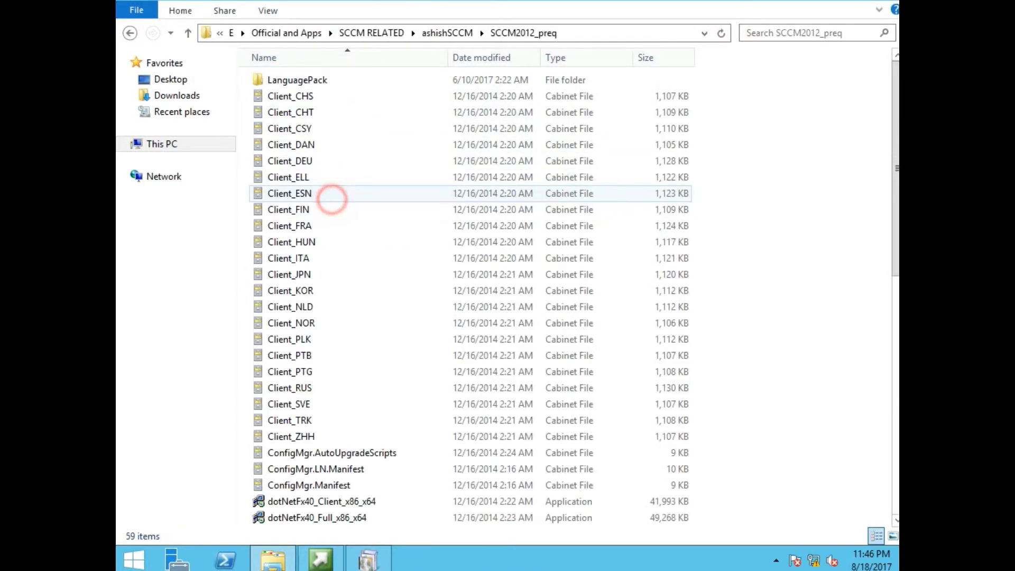
left_click(614, 33)
right_click(433, 36)
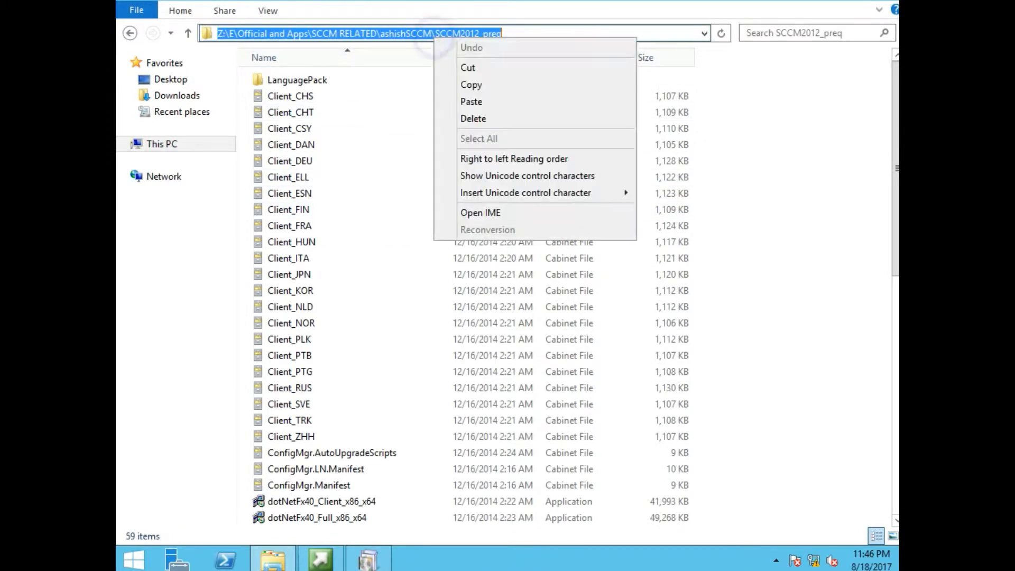
left_click(470, 84)
- Paste the SCCM2012_preq path into the wizard's Path field and continue
left_click(321, 558)
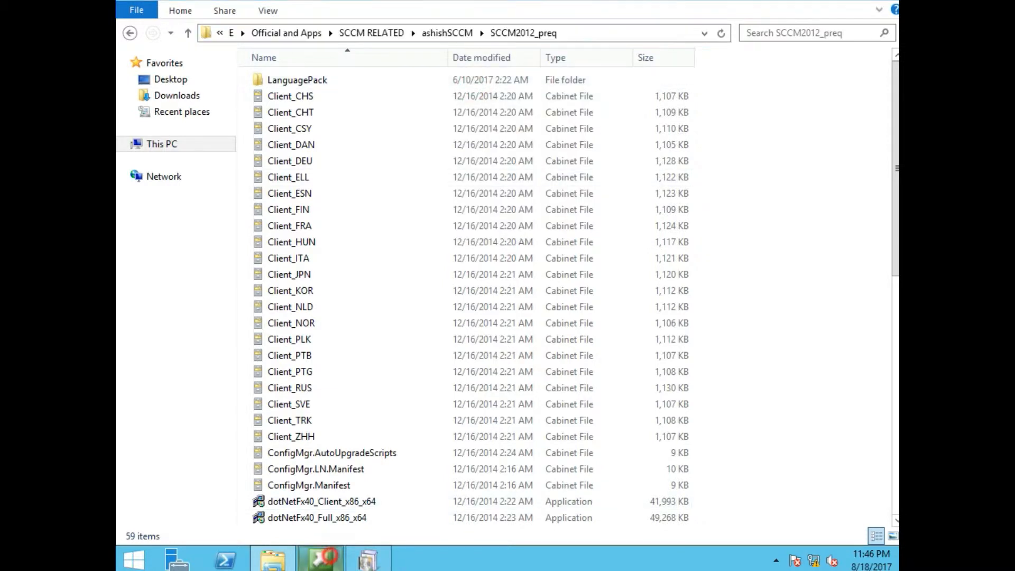
left_click(392, 318)
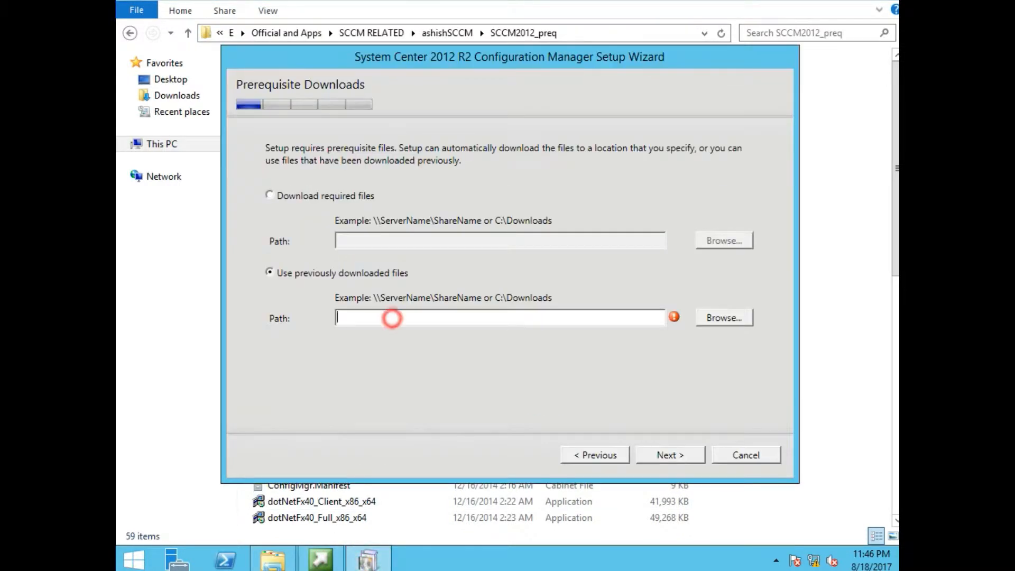
right_click(392, 318)
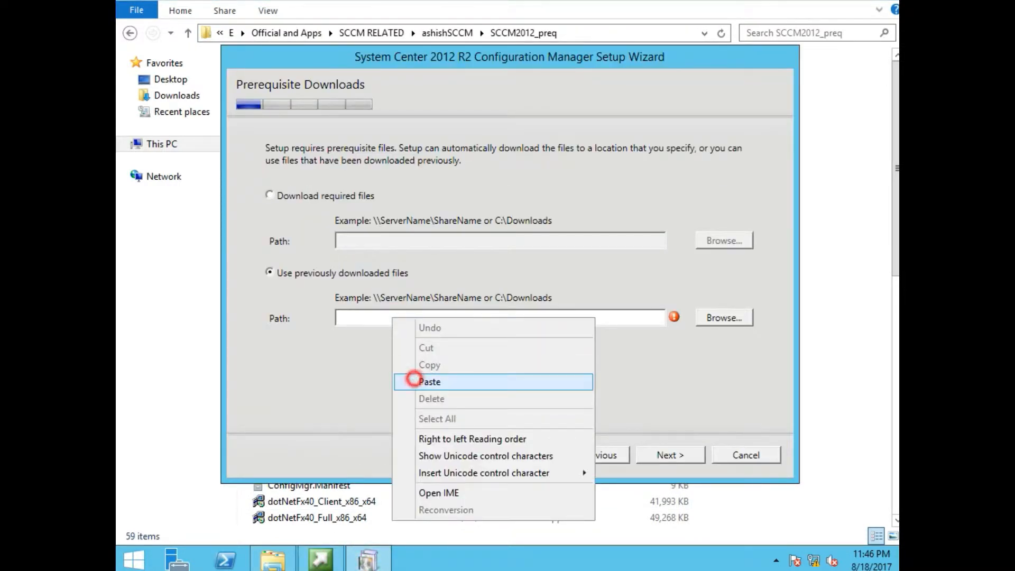
left_click(413, 379)
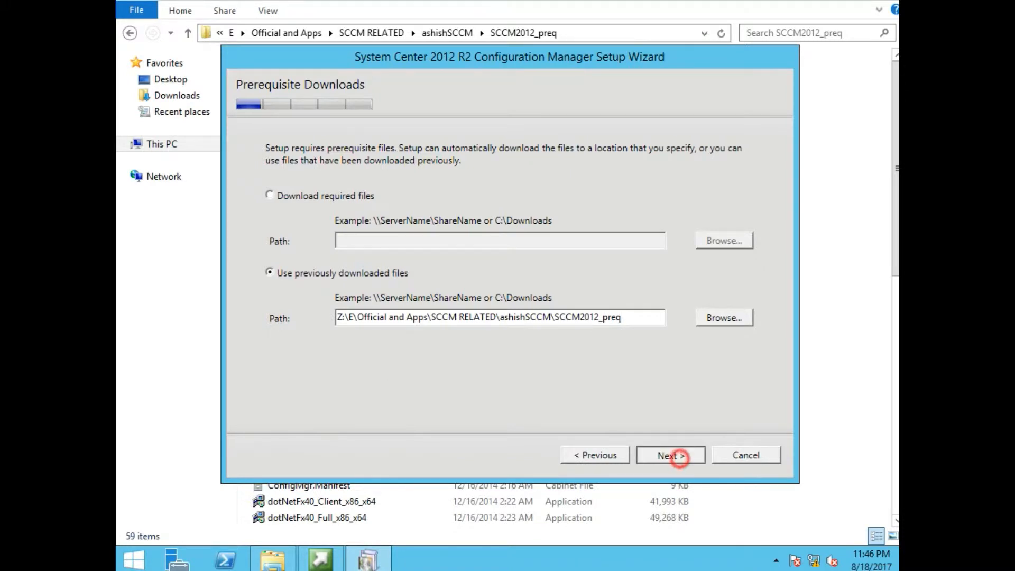
left_click(679, 458)
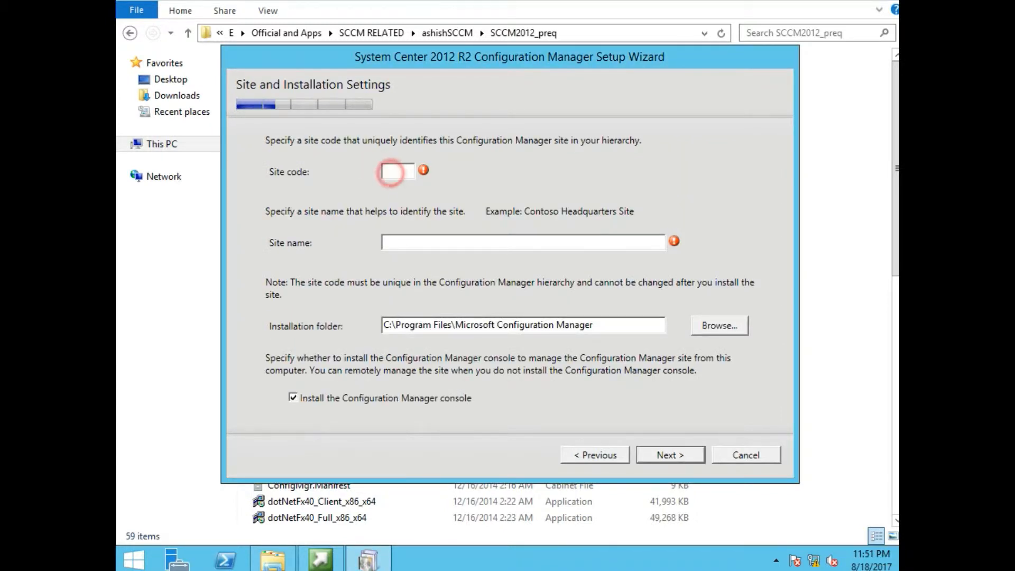
- Enter site code AS0 and site name TestLab, keeping the console installation enabled
type("AS0")
key("Tab")
left_click(418, 246)
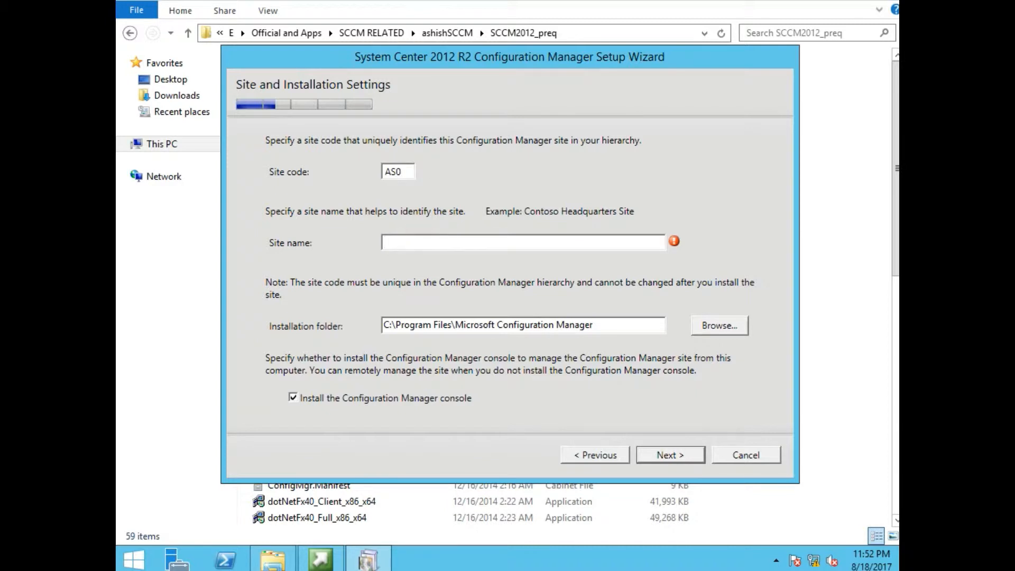
type("TestLAB")
key("BackSpace")
key("BackSpace")
type("ab")
left_click(295, 396)
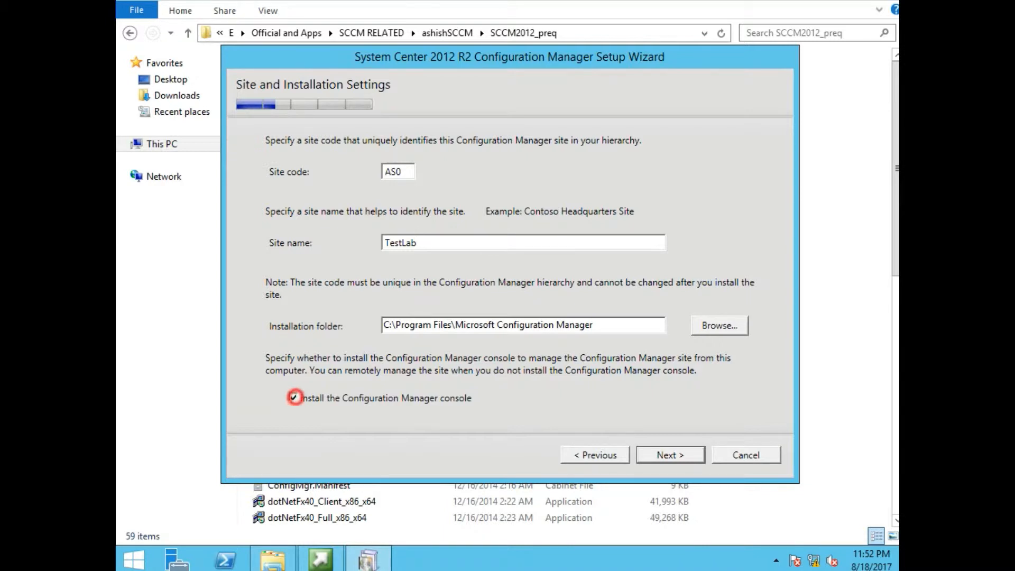
left_click(298, 392)
left_click(677, 455)
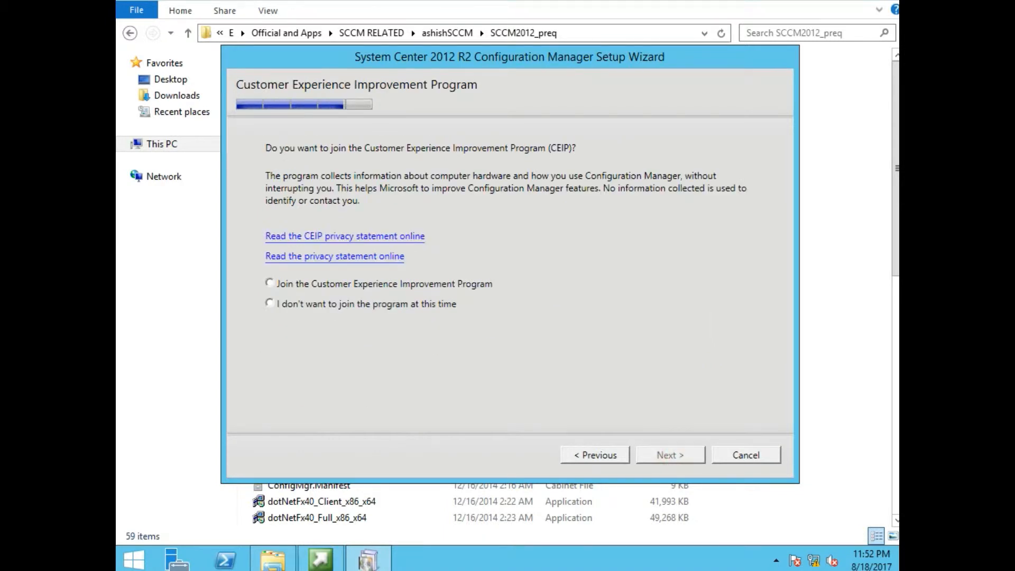
- Decline the Customer Experience Improvement Program and scroll through the settings summary
left_click(384, 308)
left_click(665, 455)
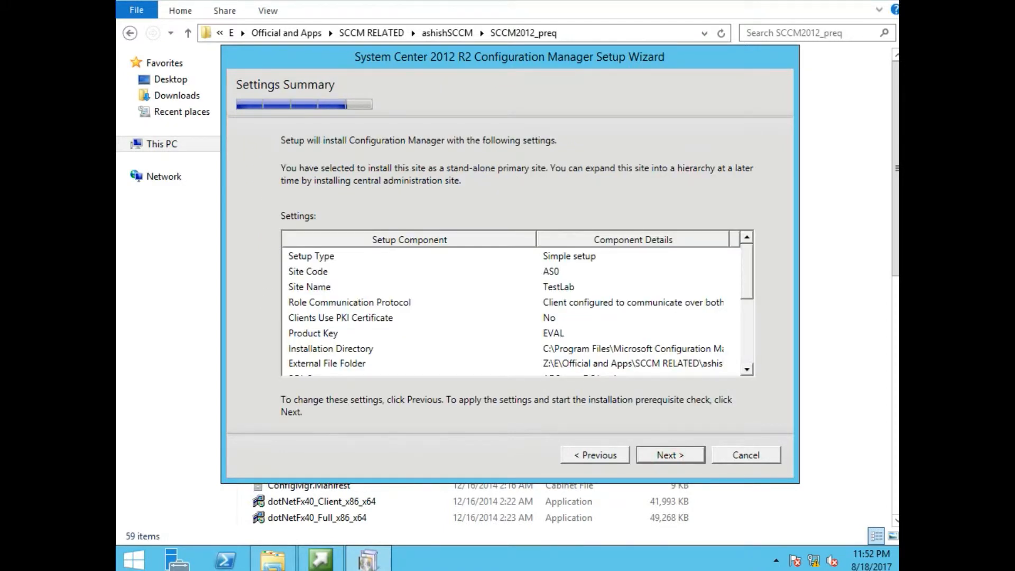
left_click_drag(742, 260, 747, 274)
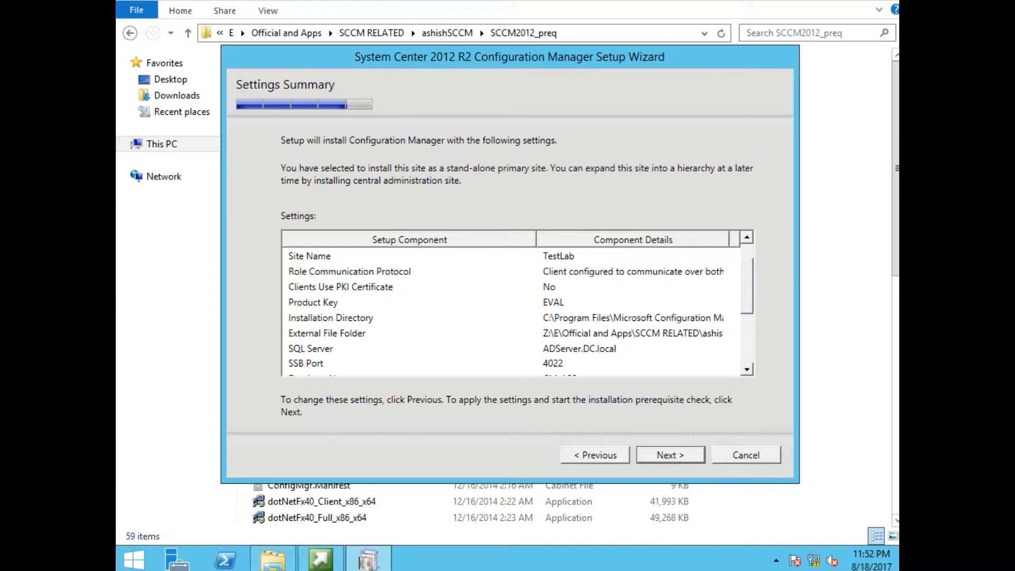
left_click_drag(742, 291, 742, 305)
- Check SSB port 4022, database CM_AS0 and the Management and Distribution Point settings, then proceed
left_click(298, 333)
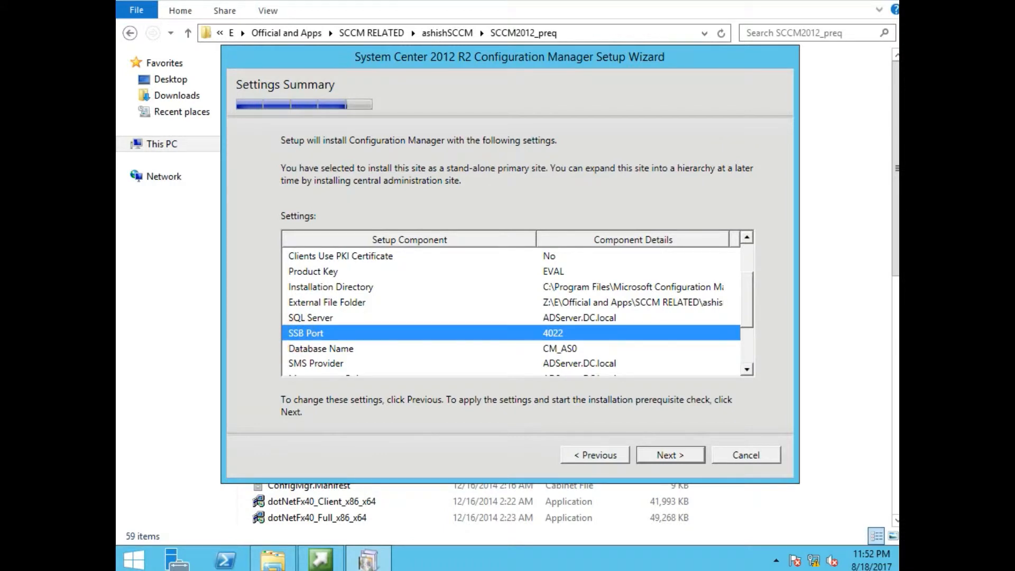
left_click_drag(746, 296, 747, 330)
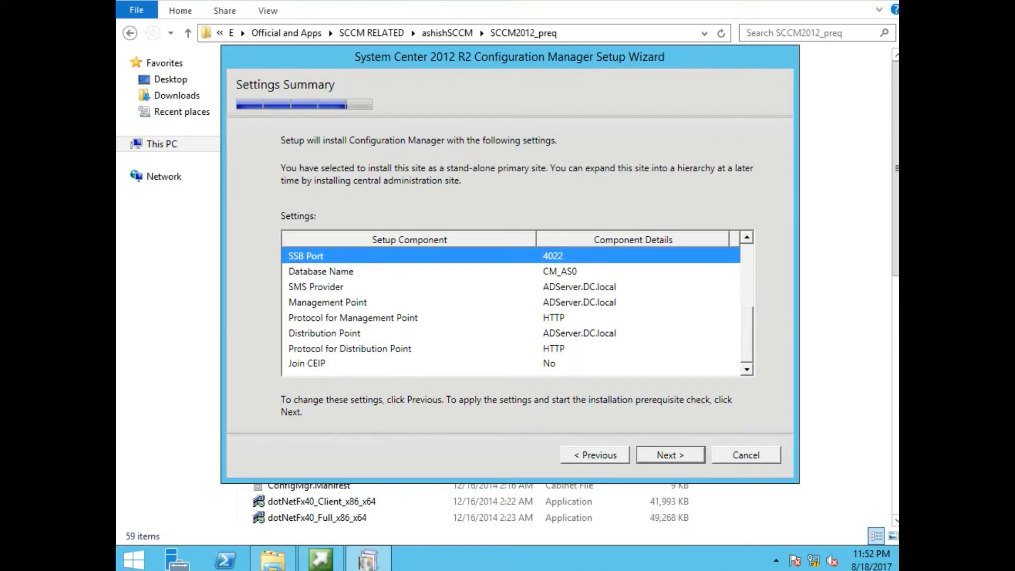
left_click(575, 273)
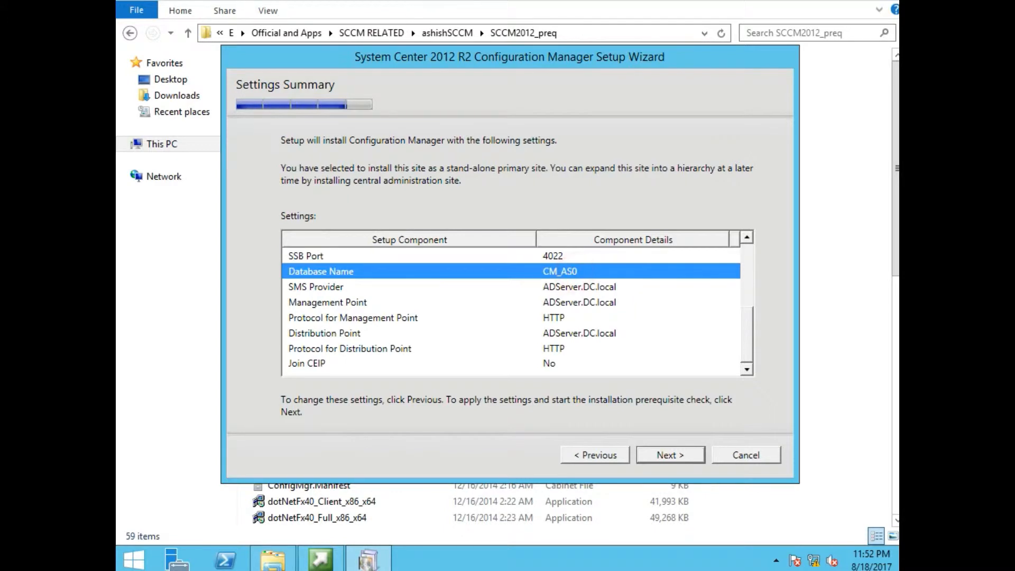
left_click(557, 333)
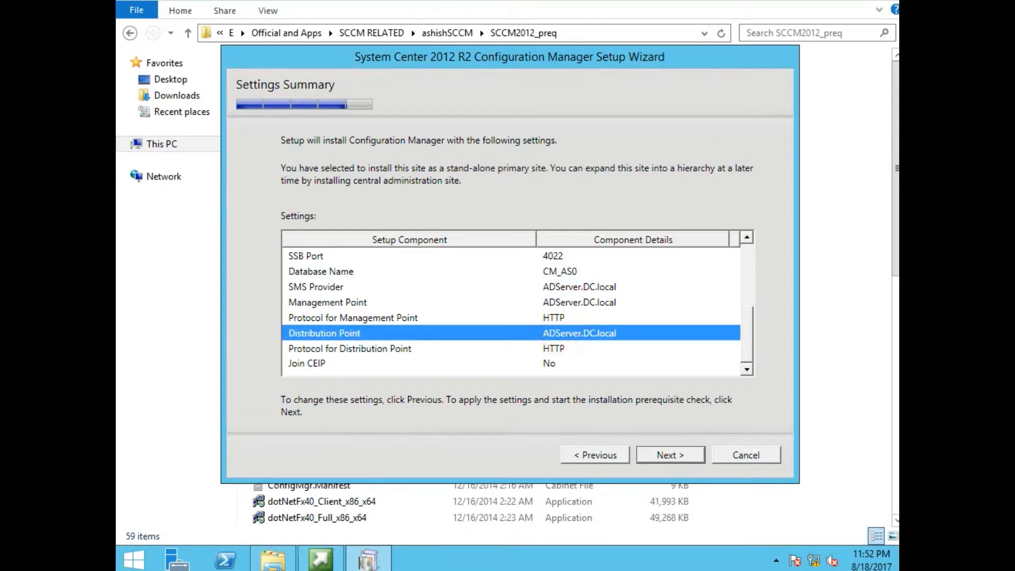
left_click(532, 301)
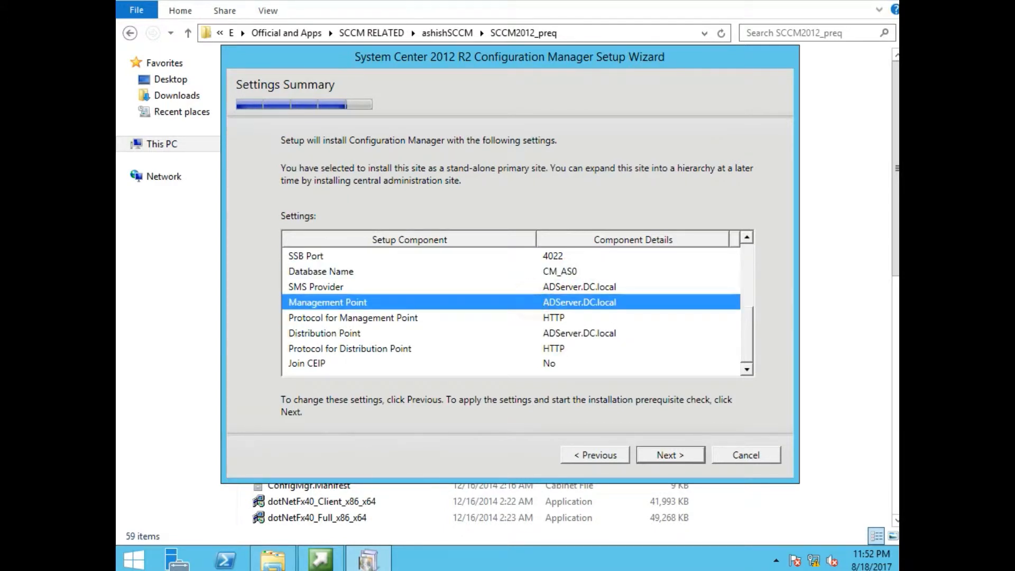
left_click(556, 333)
left_click(572, 302)
left_click(671, 455)
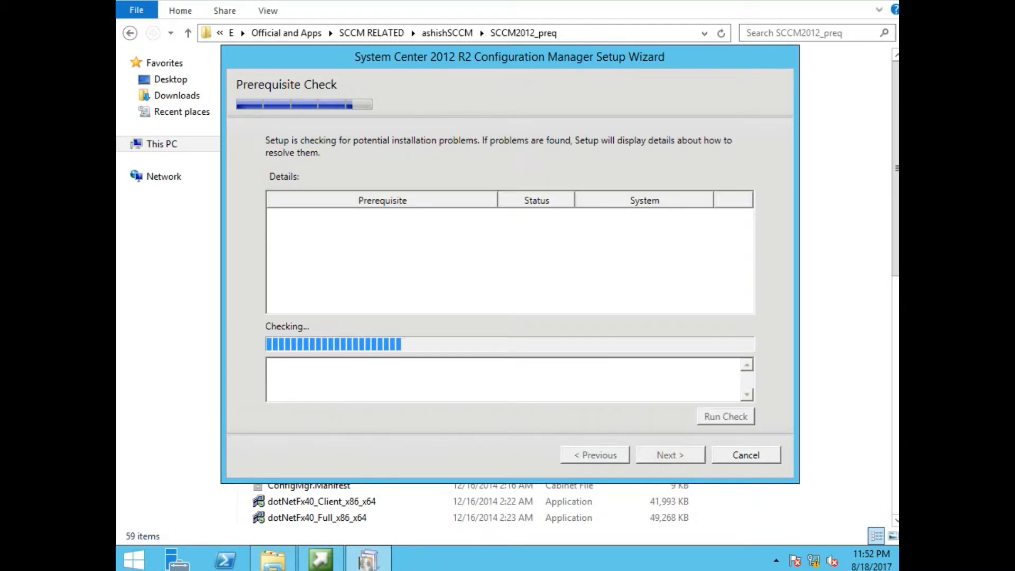
- Read why USMT, Windows Deployment Tools and Windows PE failed: each needs the Windows ADK
left_click(529, 235)
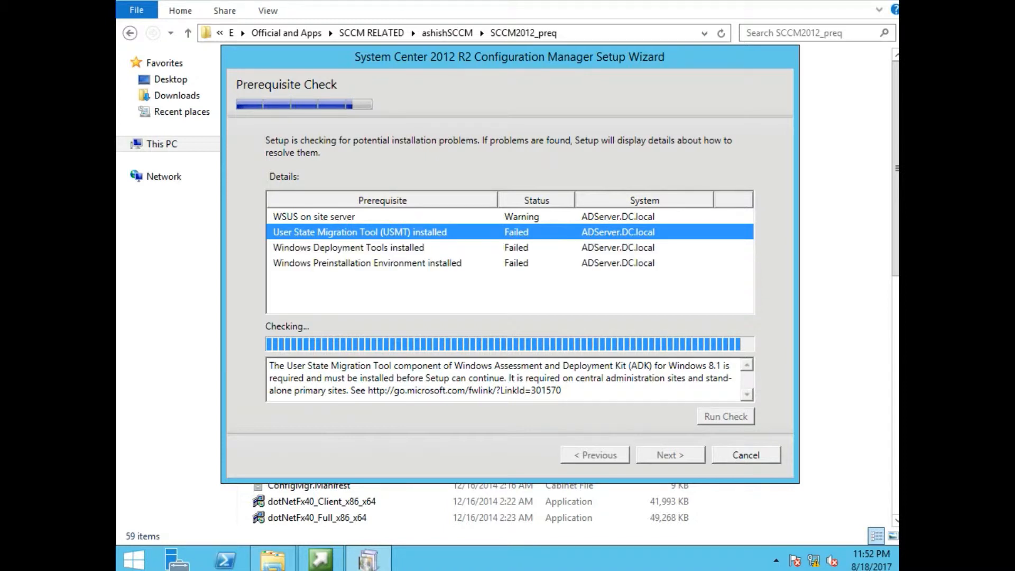
left_click(460, 246)
left_click(417, 262)
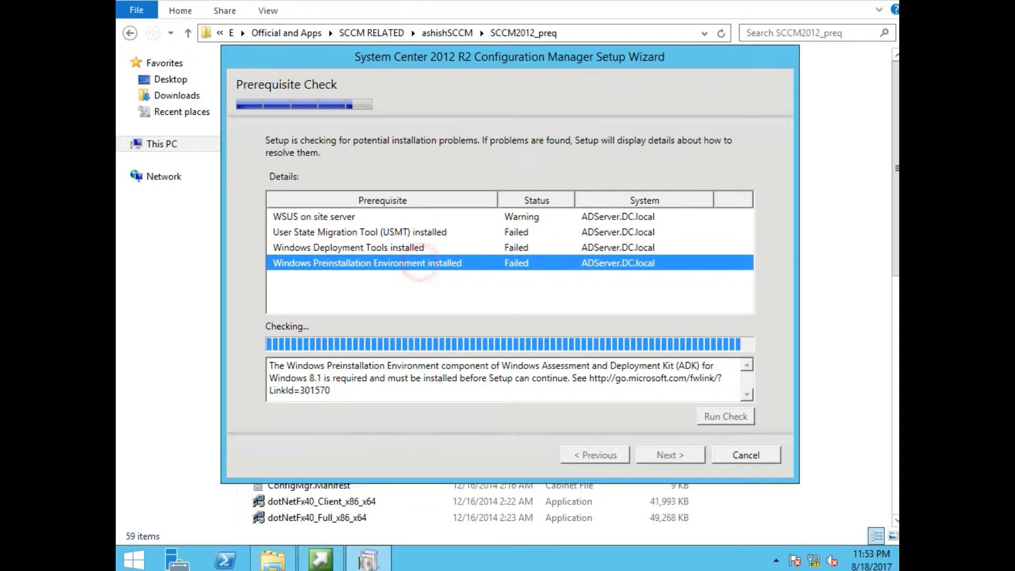
left_click(415, 232)
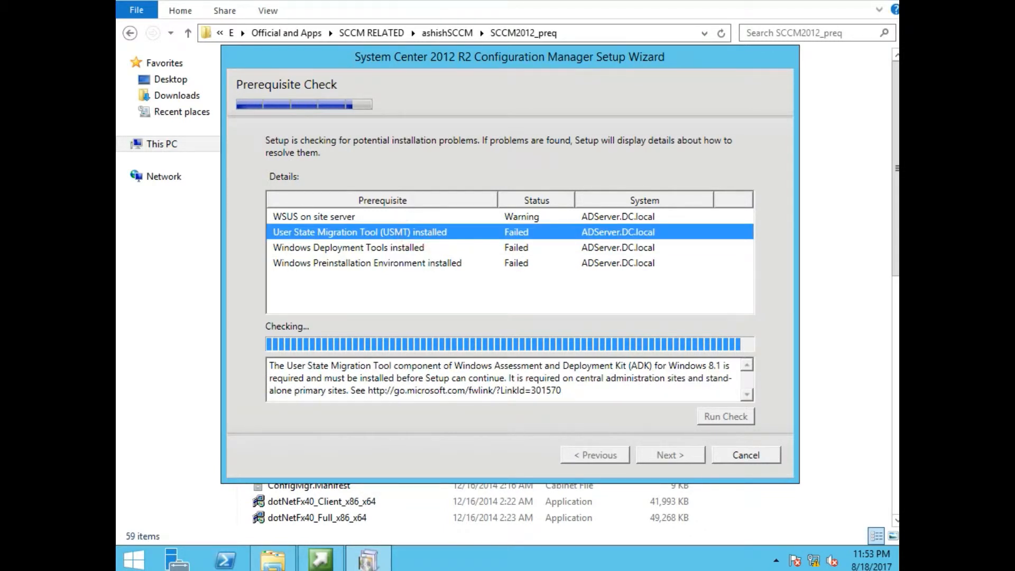
left_click_drag(581, 365, 648, 365)
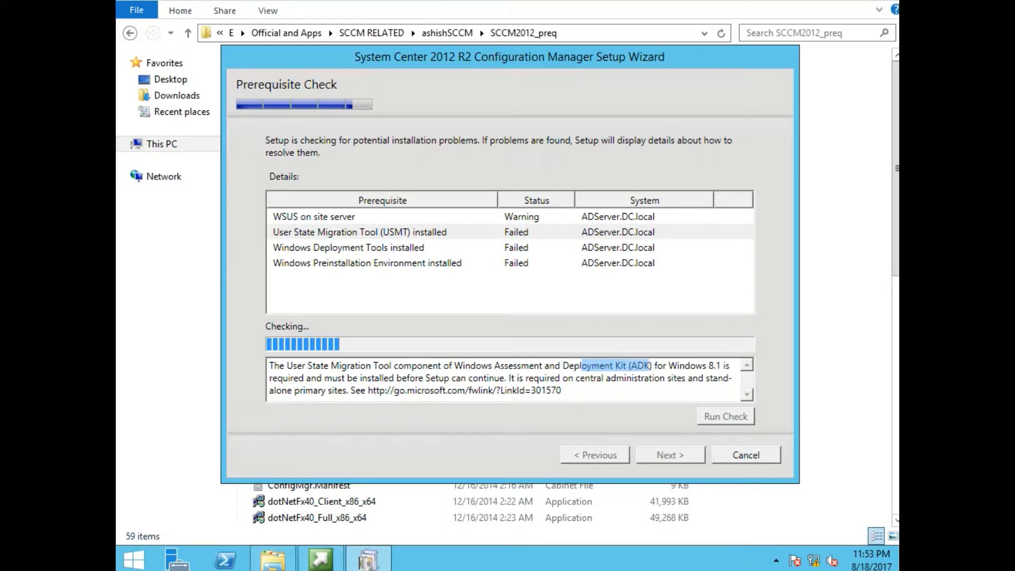
left_click(333, 247)
left_click_drag(492, 366, 666, 377)
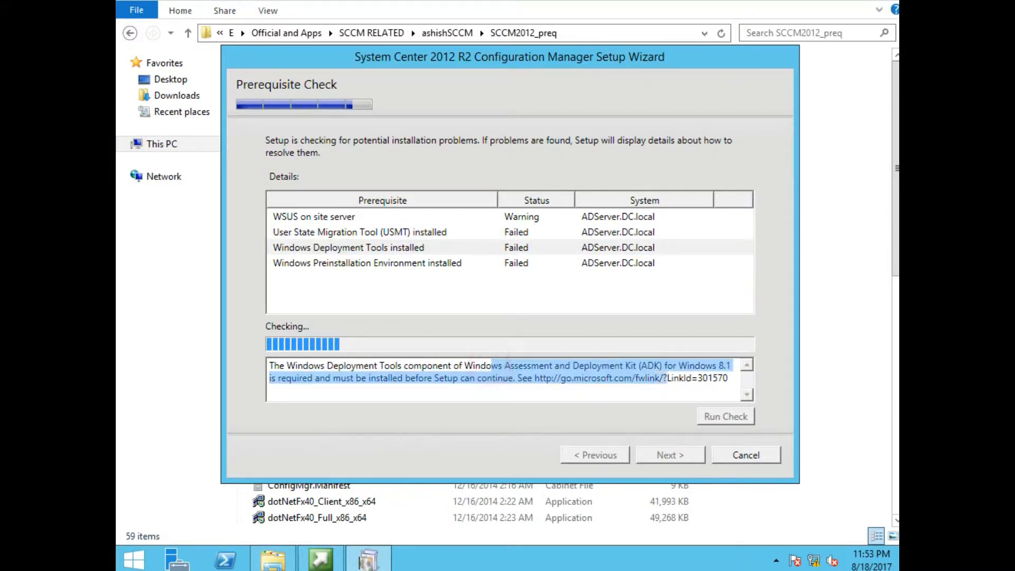
left_click(332, 262)
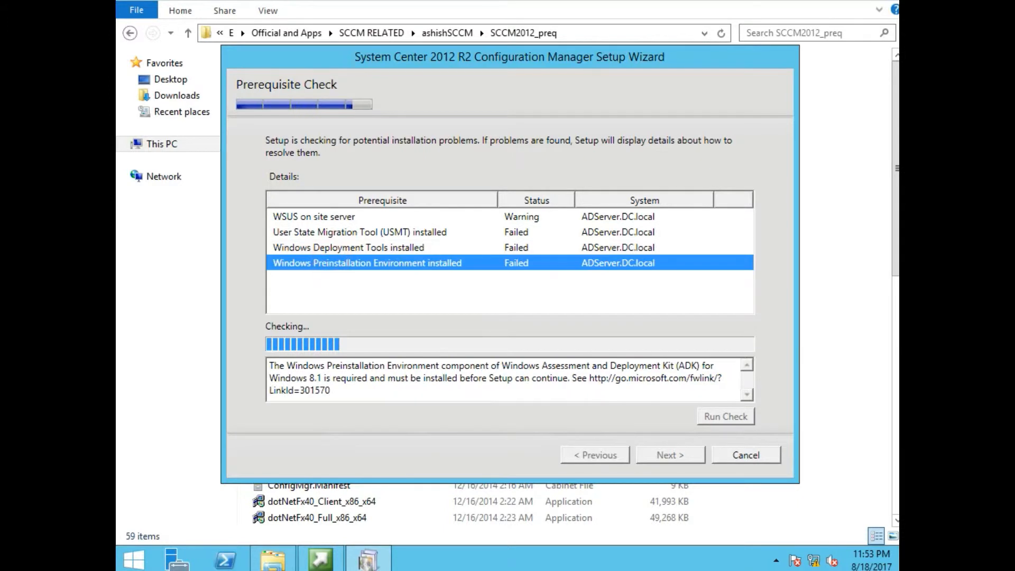
left_click_drag(518, 365, 700, 365)
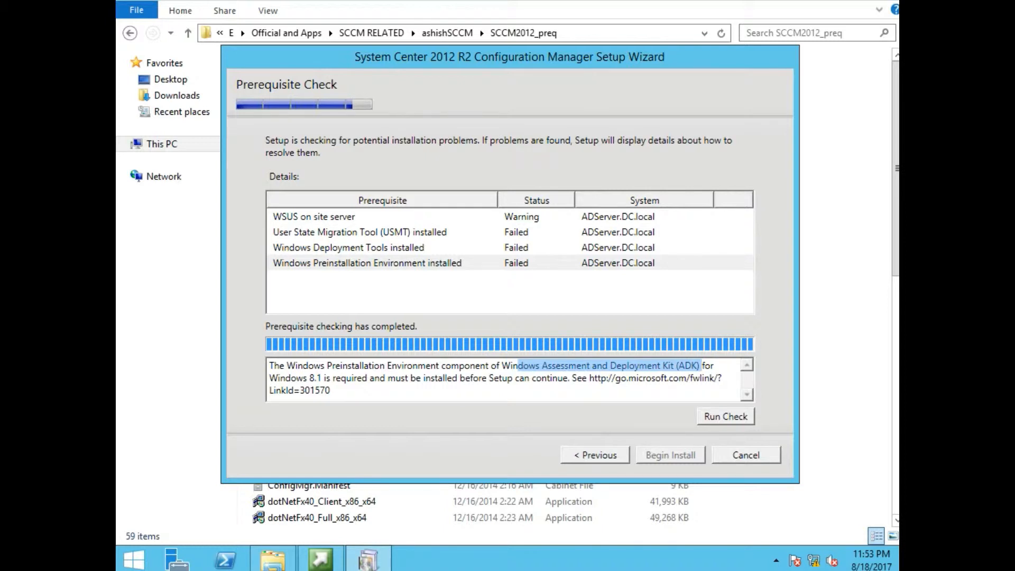
- Cancel the Configuration Manager installation and close the setup splash and File Explorer windows
left_click(753, 453)
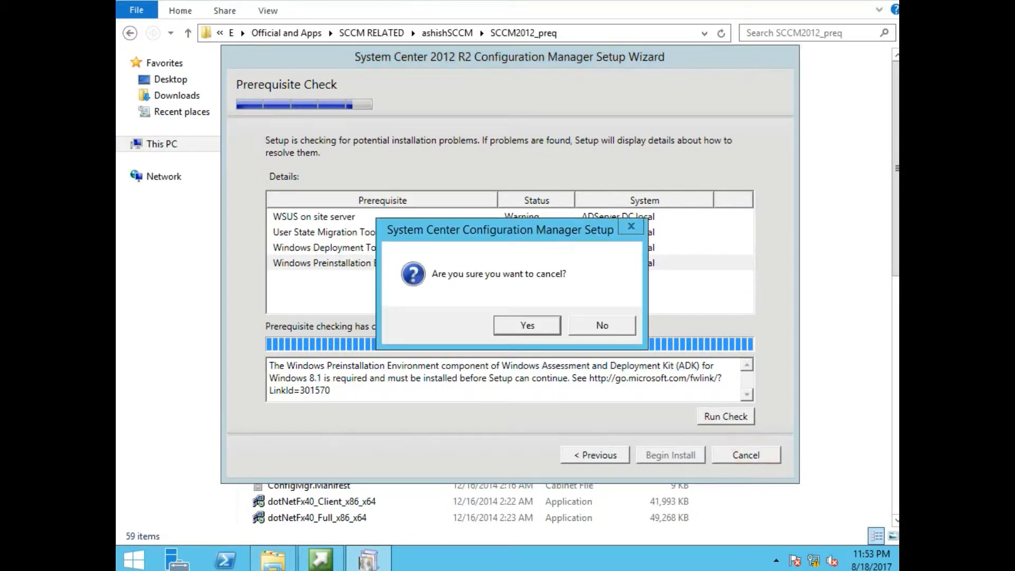
left_click(533, 323)
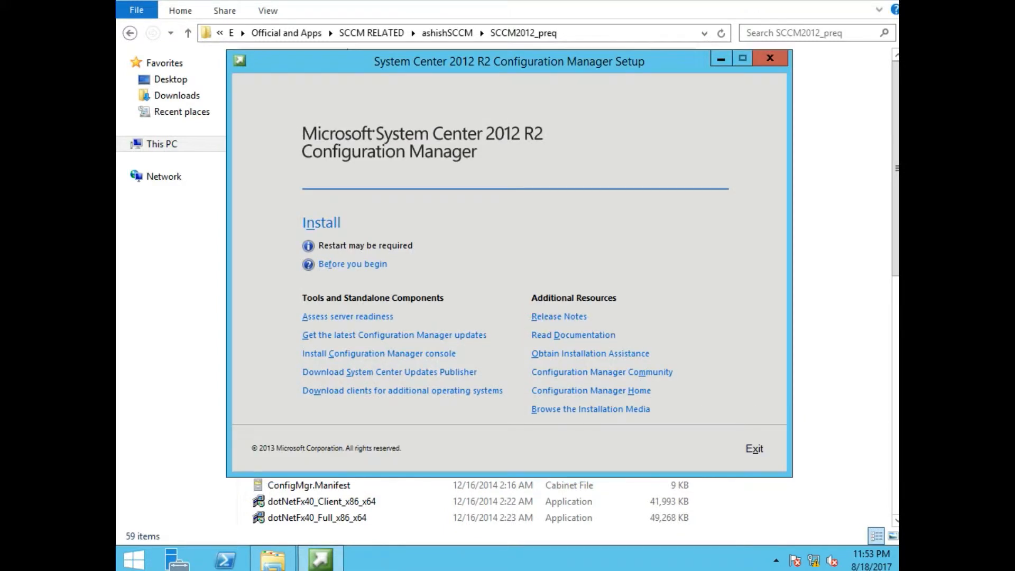
left_click(779, 57)
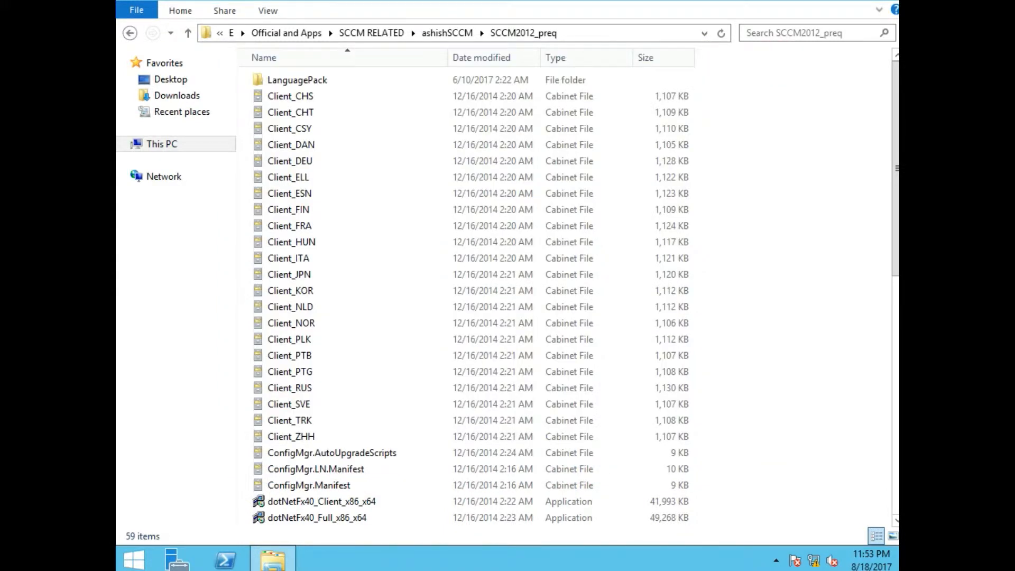
left_click(769, 195)
key("alt+F4")
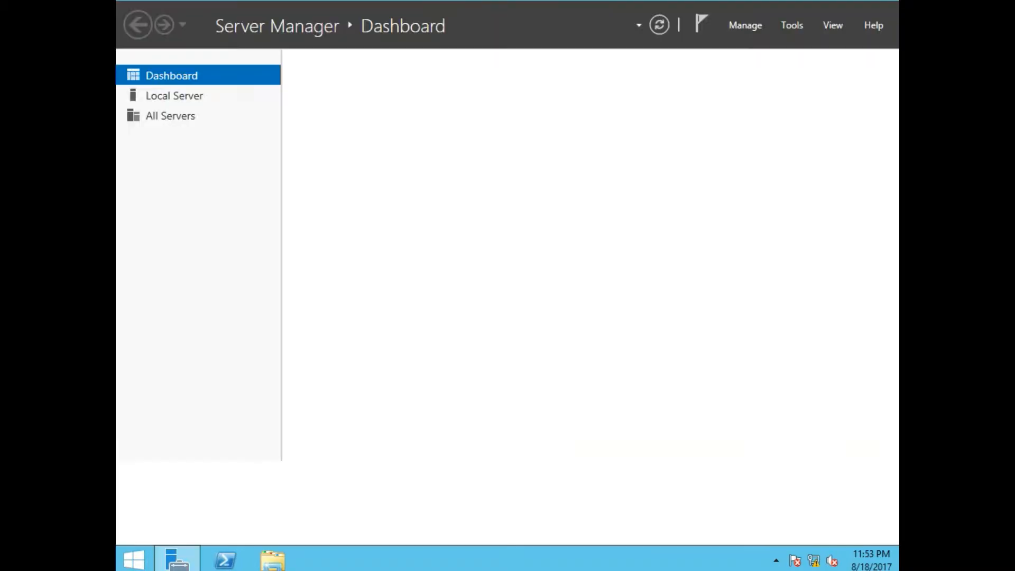
left_click(792, 26)
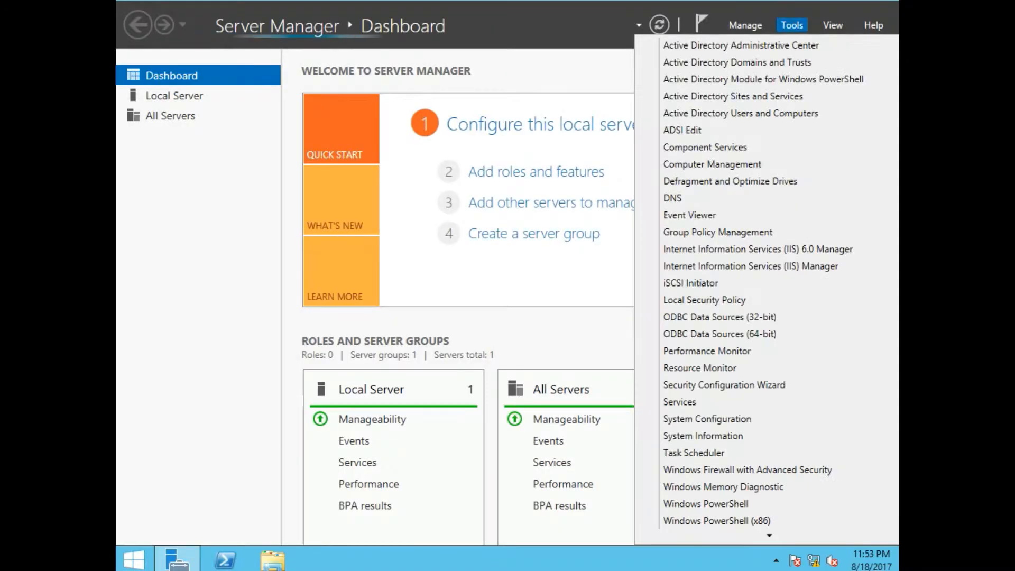
left_click(543, 176)
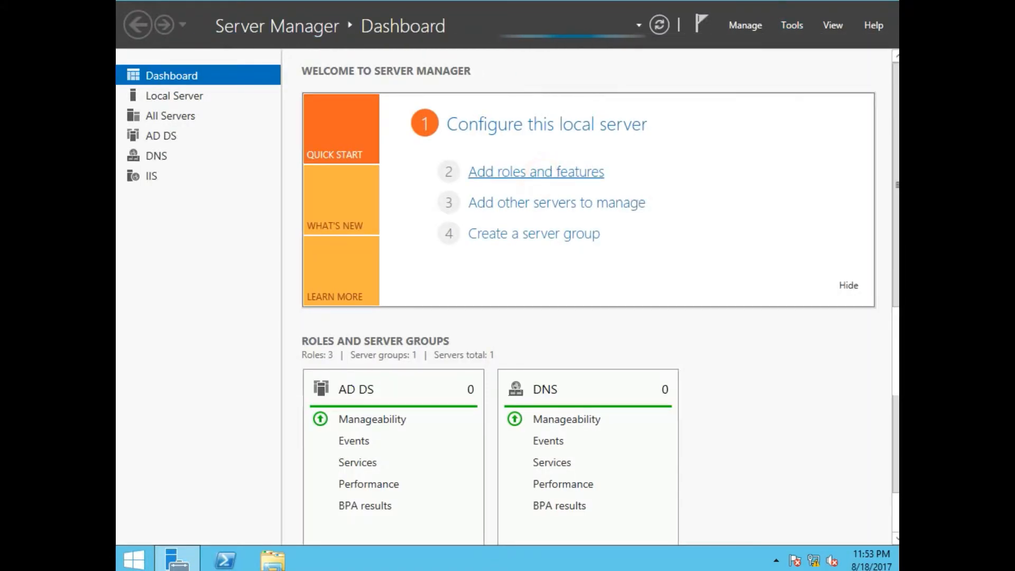
left_click(539, 173)
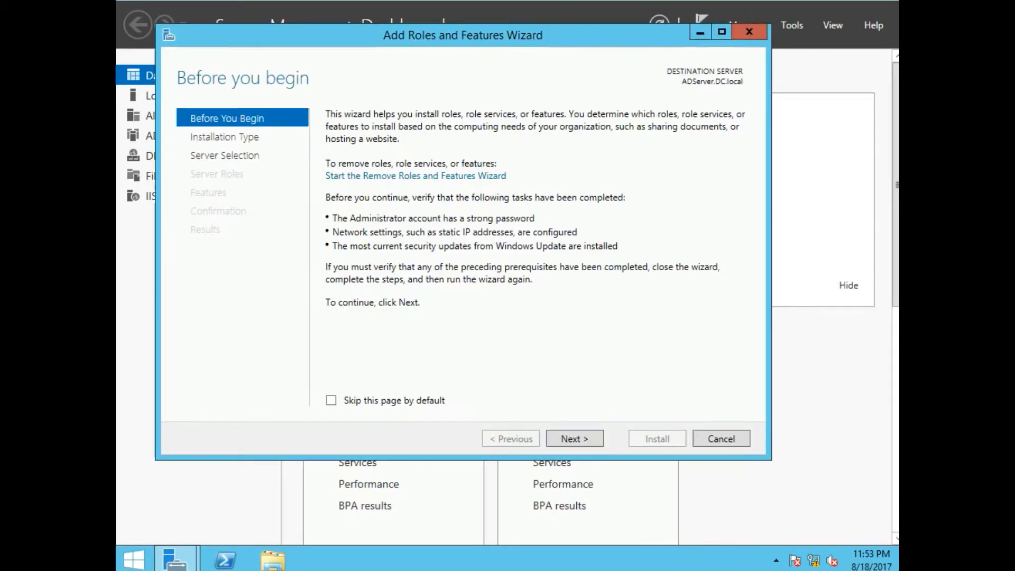
left_click(580, 441)
left_click(581, 439)
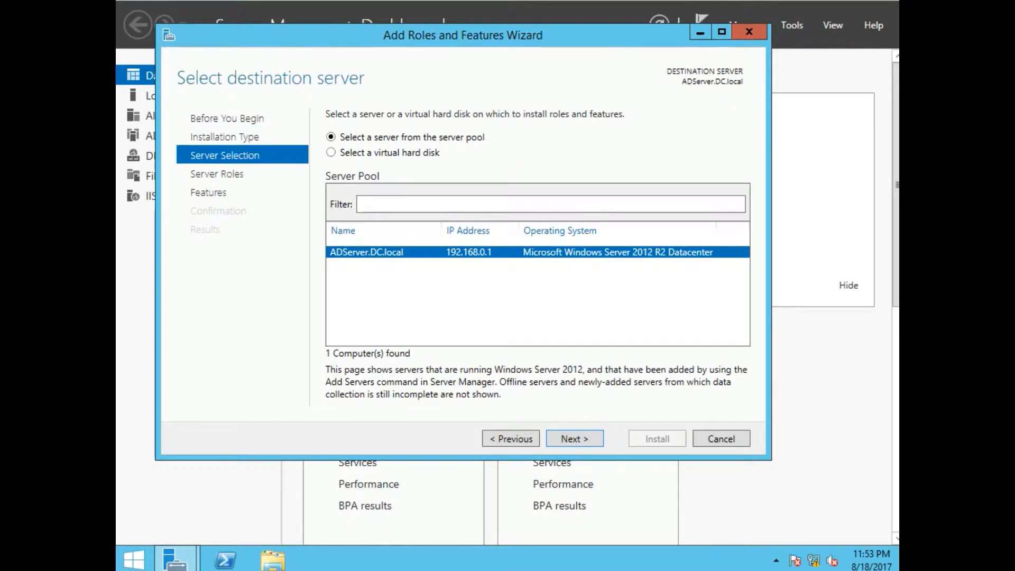
left_click(574, 439)
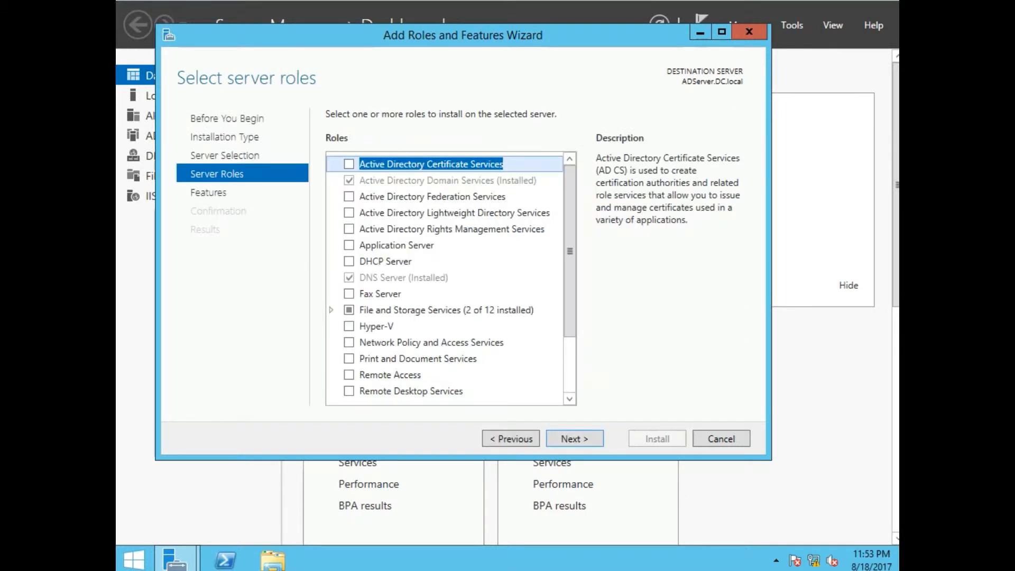
left_click_drag(569, 238, 569, 291)
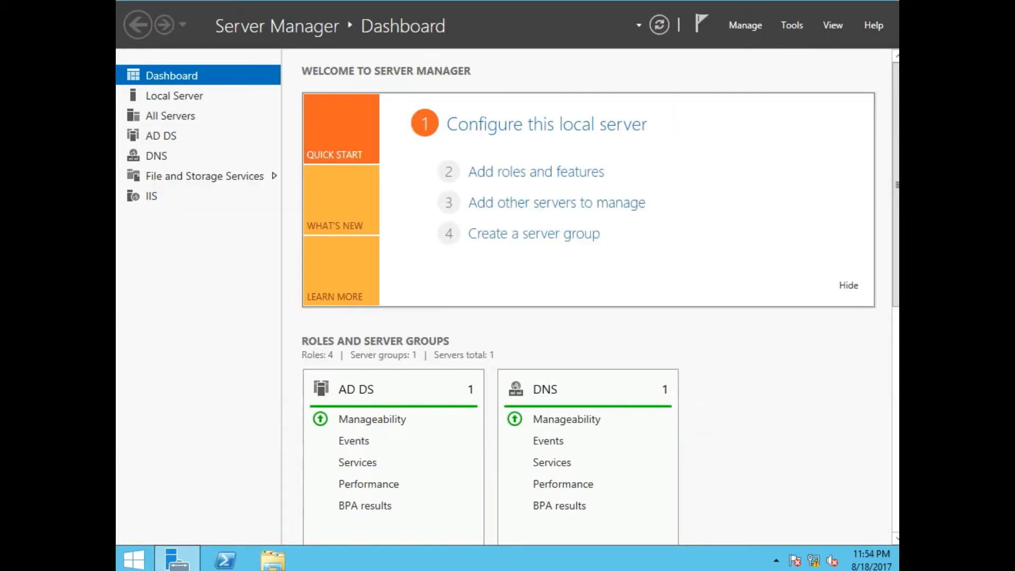
left_click(780, 455)
- Close Server Manager and browse the Shared Folders drive to the SCCM installation files folder
key("alt+F4")
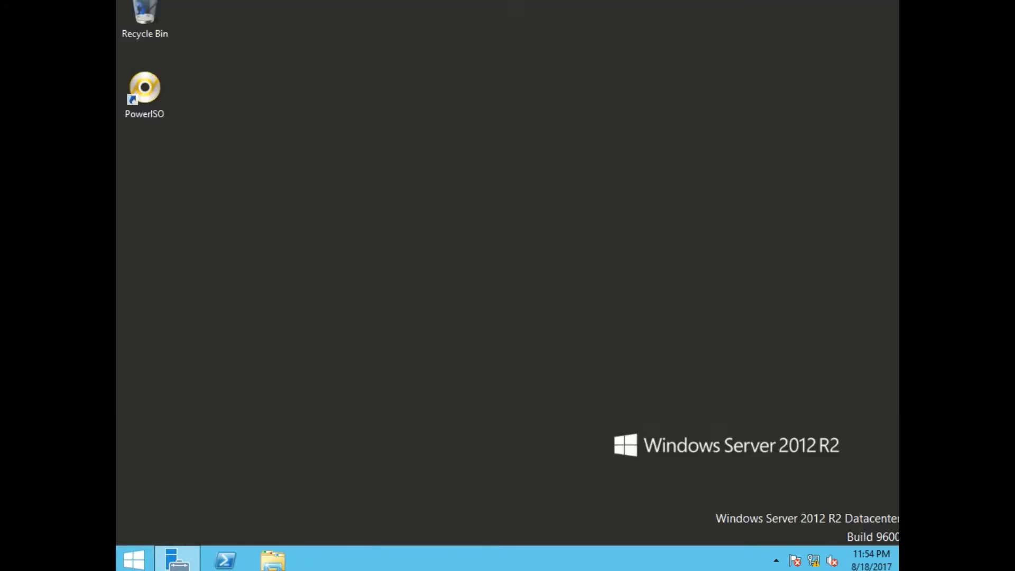
left_click(272, 560)
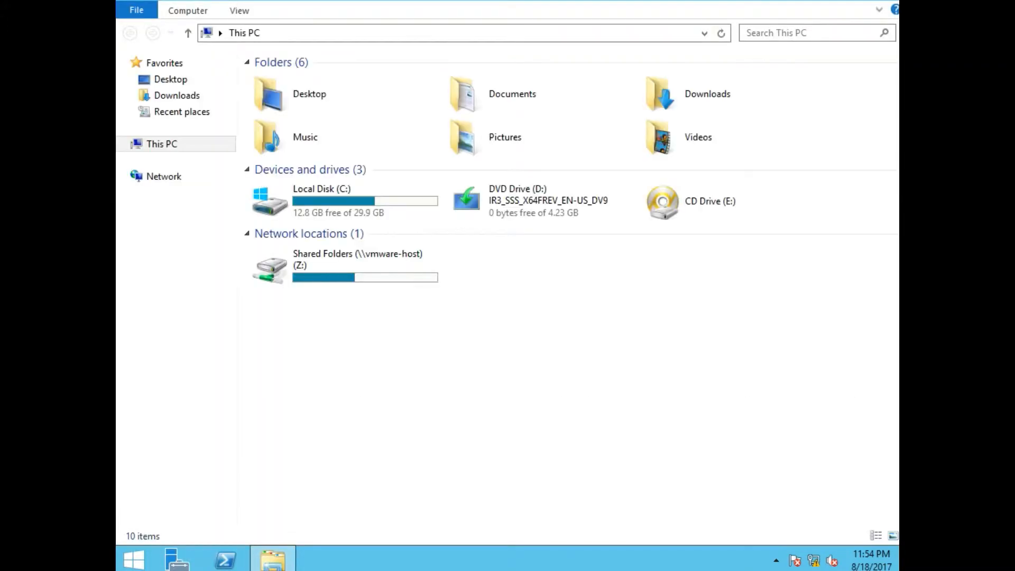
double_click(370, 258)
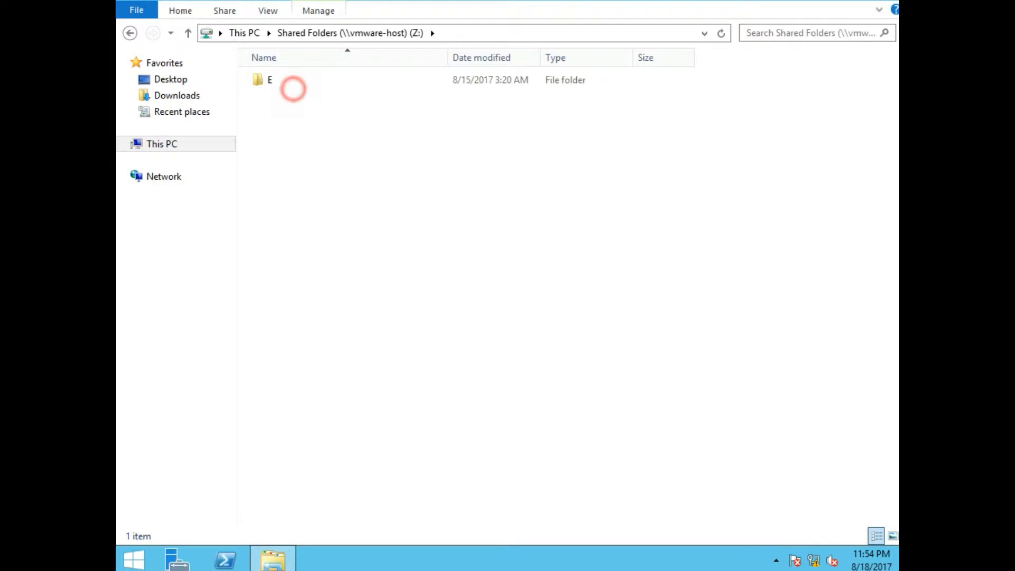
double_click(285, 82)
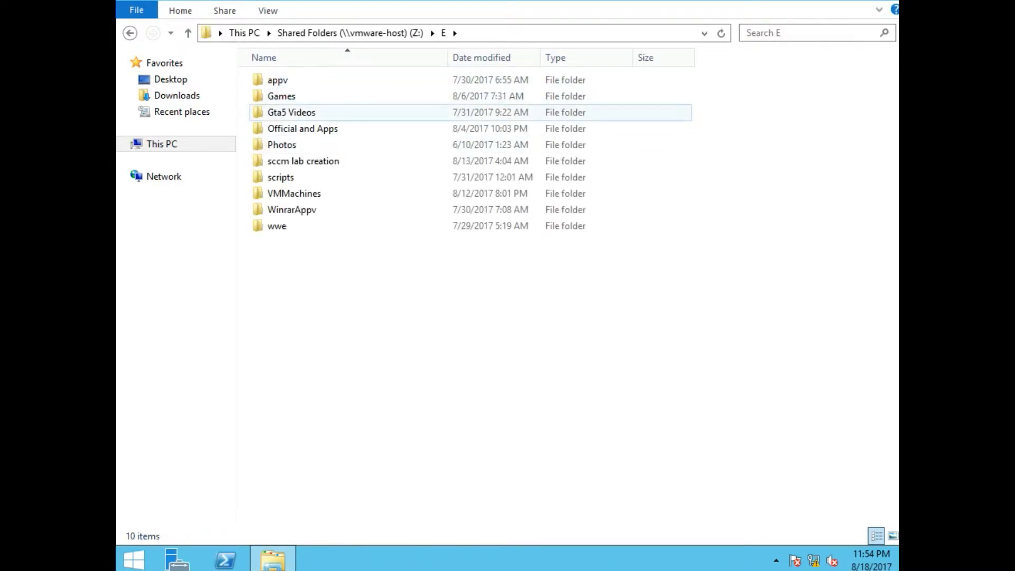
double_click(304, 129)
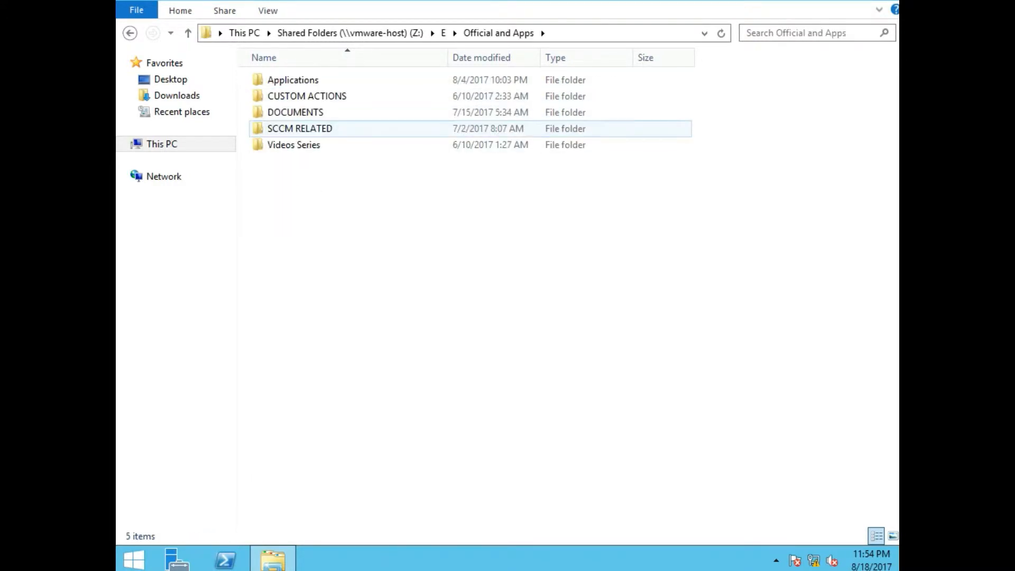
double_click(296, 129)
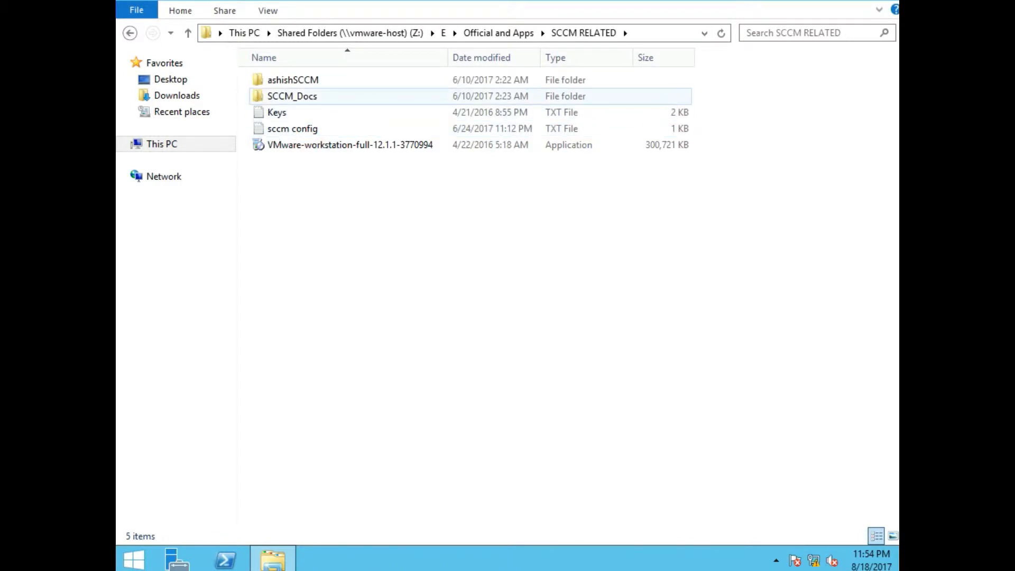
double_click(306, 80)
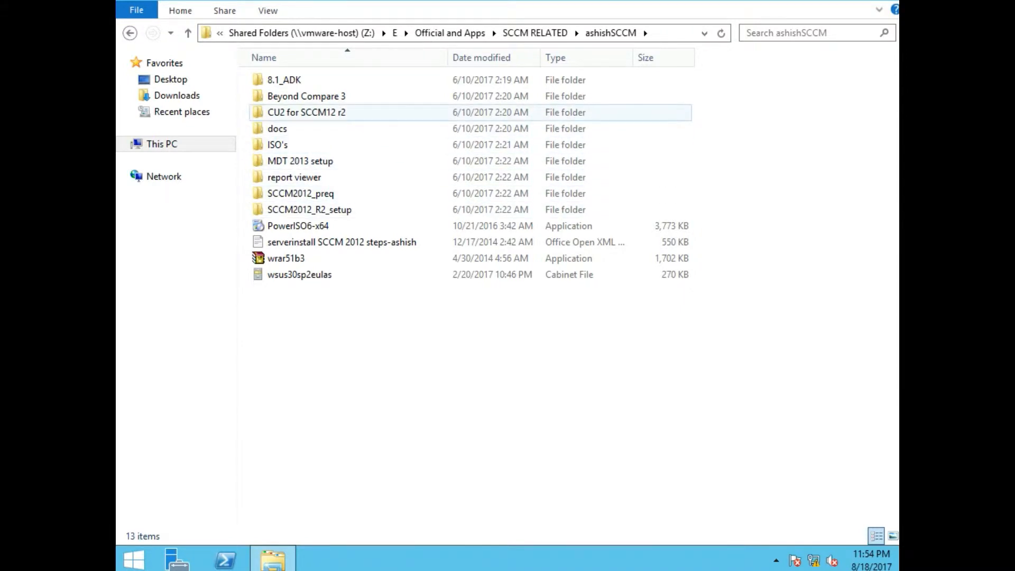
- Run adksetup from the 8.1_ADK\ADK folder as administrator
double_click(287, 80)
double_click(290, 81)
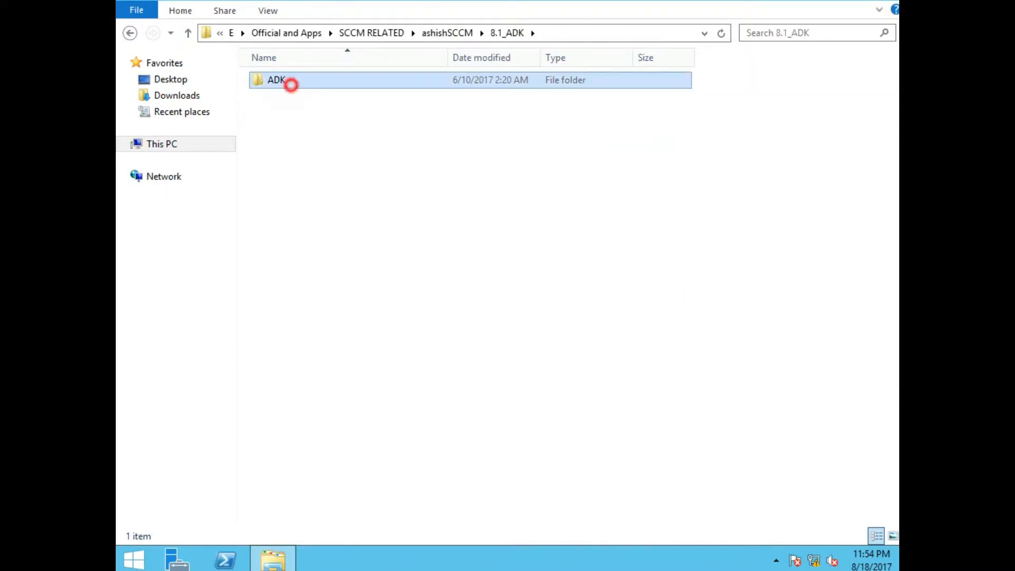
left_click(306, 129)
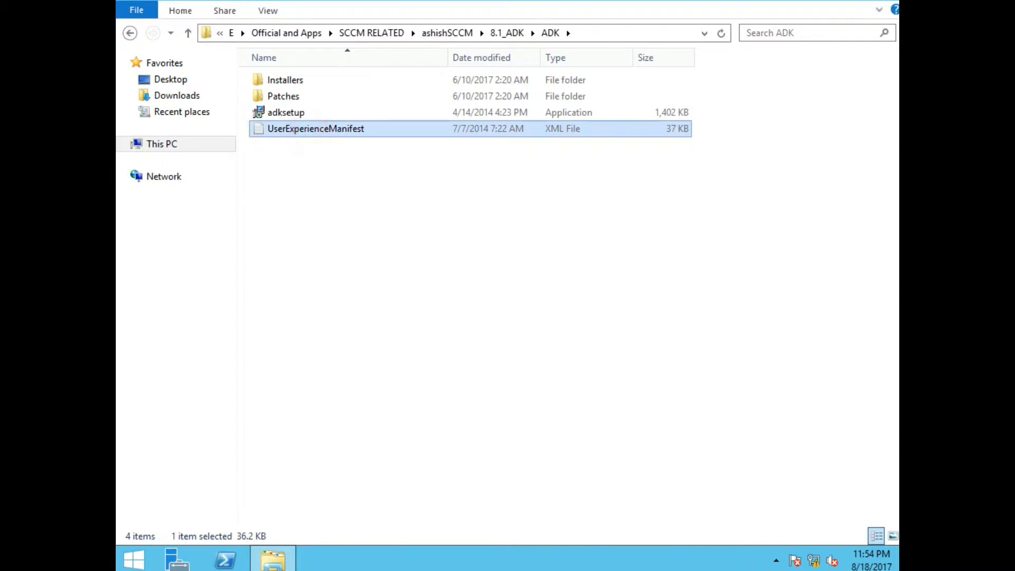
left_click(293, 115)
right_click(292, 111)
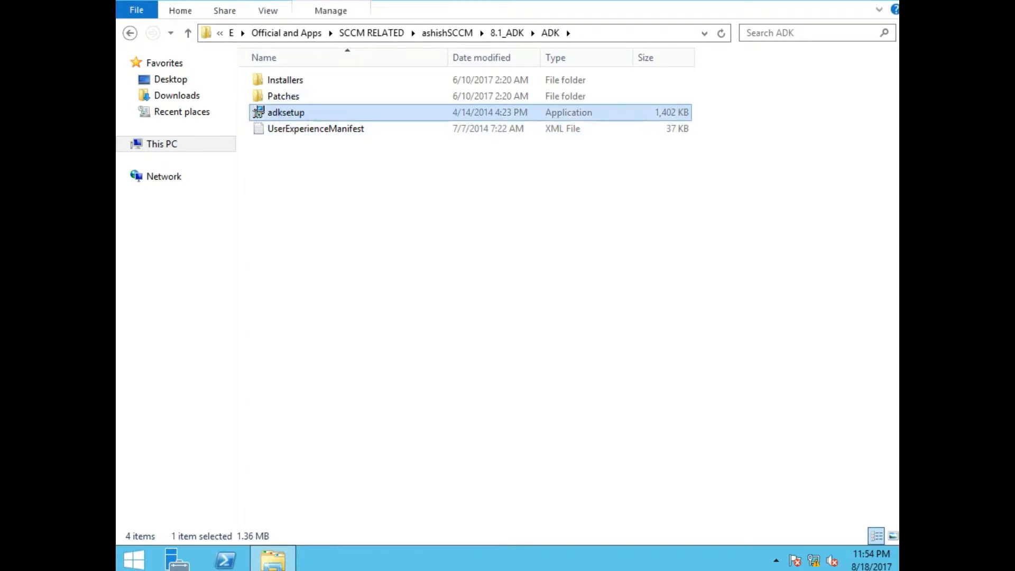
left_click(325, 137)
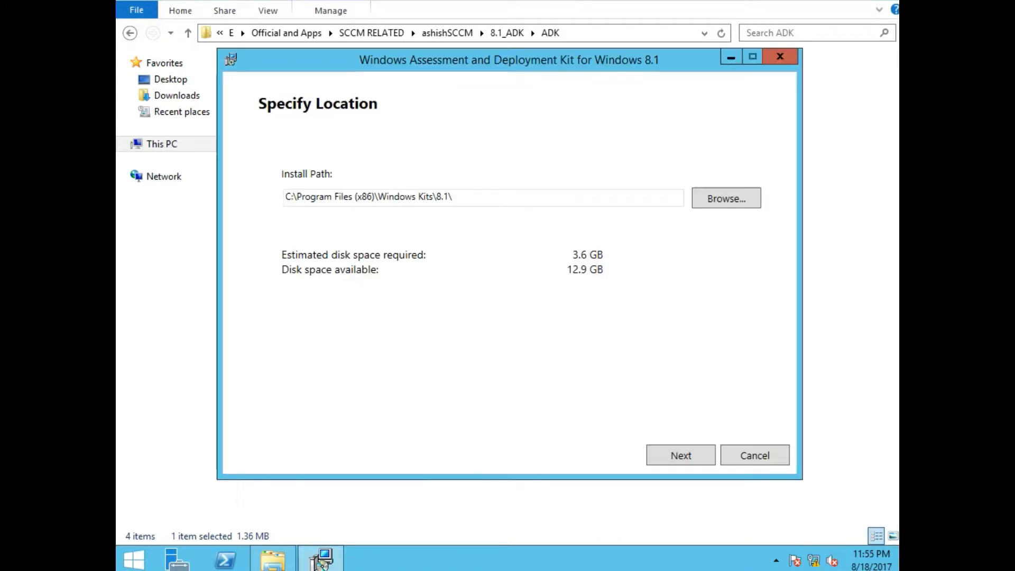
- Keep the default location, decline CEIP, accept the license, install all ADK features, and close setup
left_click(569, 306)
left_click(690, 453)
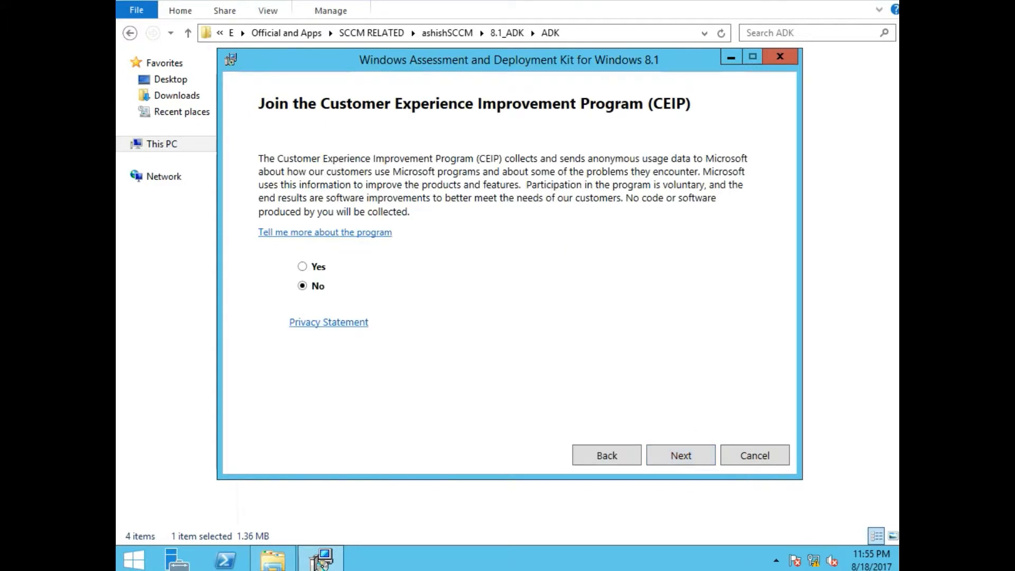
left_click(695, 453)
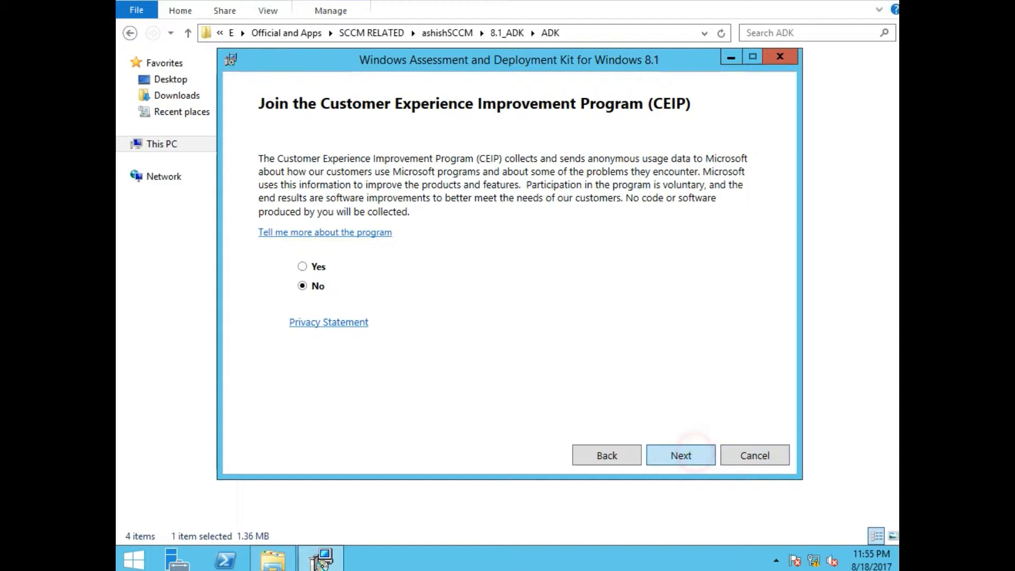
left_click(676, 454)
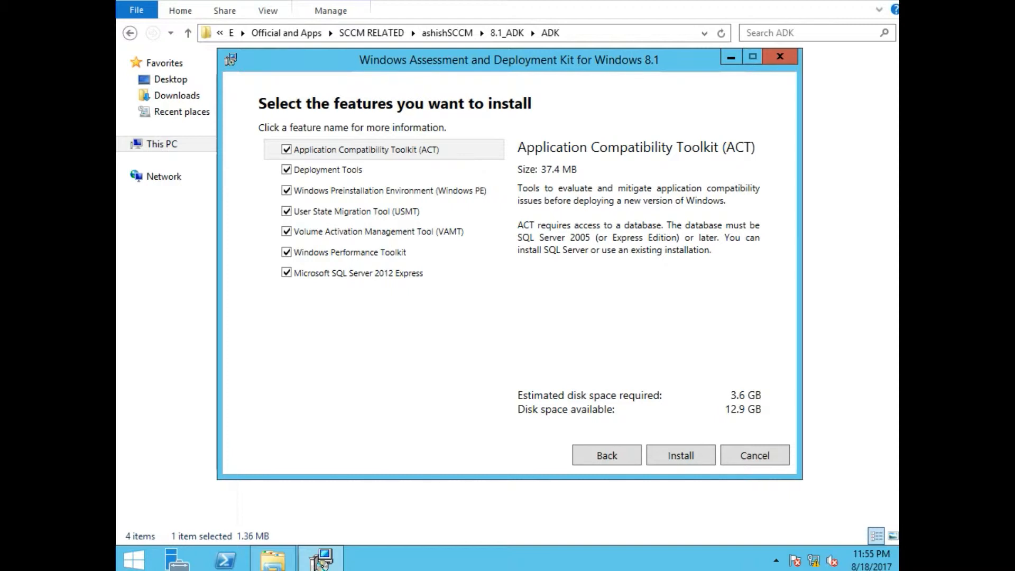
left_click(657, 455)
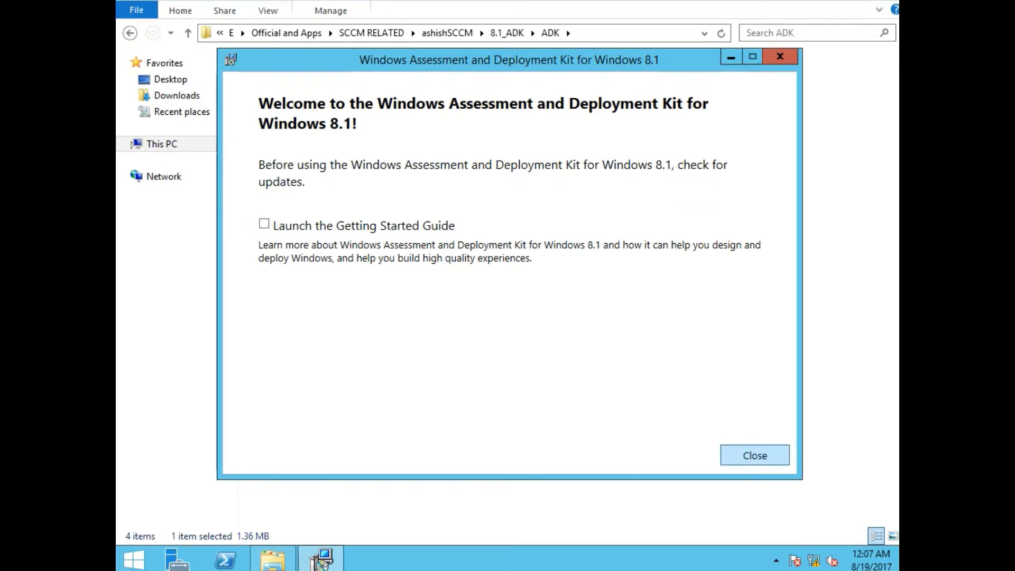
left_click(755, 455)
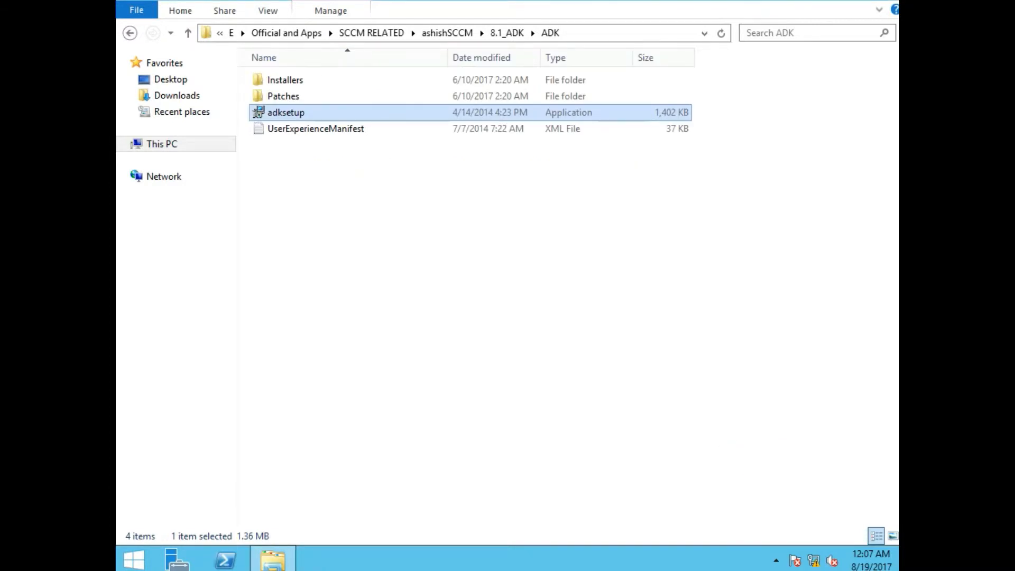
- Launch the splash installer from the SCCM2012_R2_setup folder in the parent SCCM files folder
left_click(447, 33)
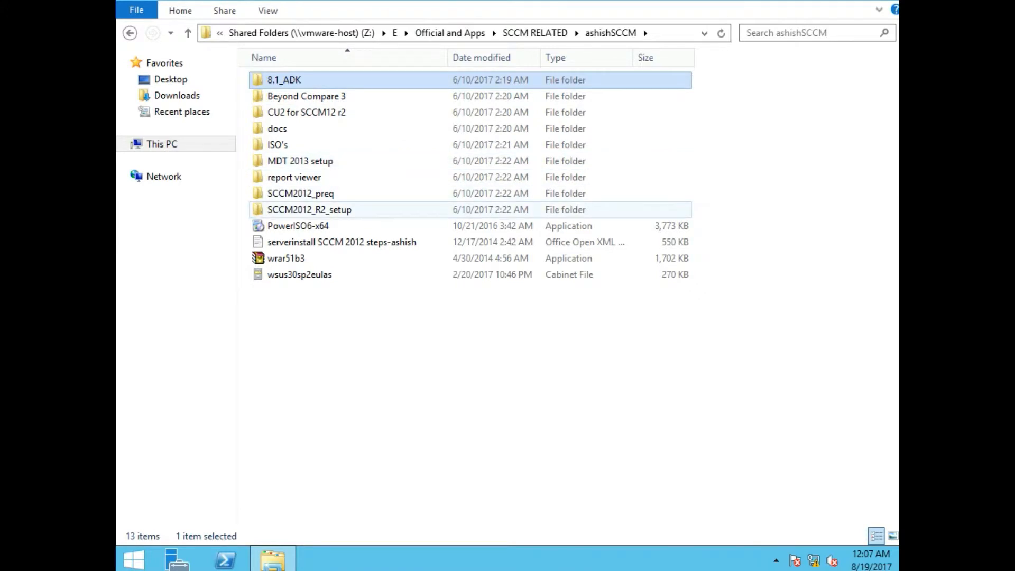
double_click(293, 210)
double_click(277, 129)
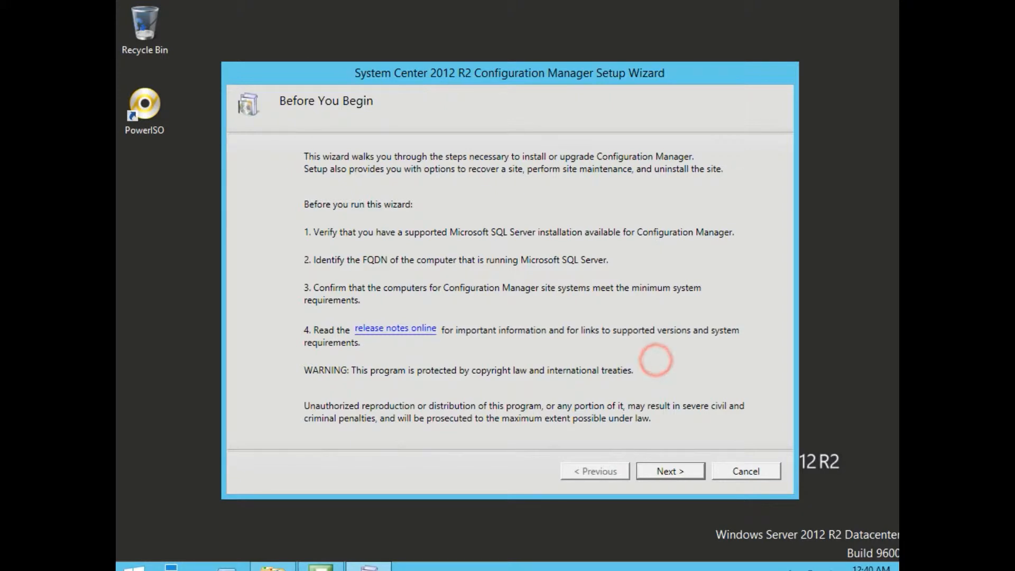
- Choose a stand-alone primary site with typical installation options and the evaluation edition
left_click(671, 470)
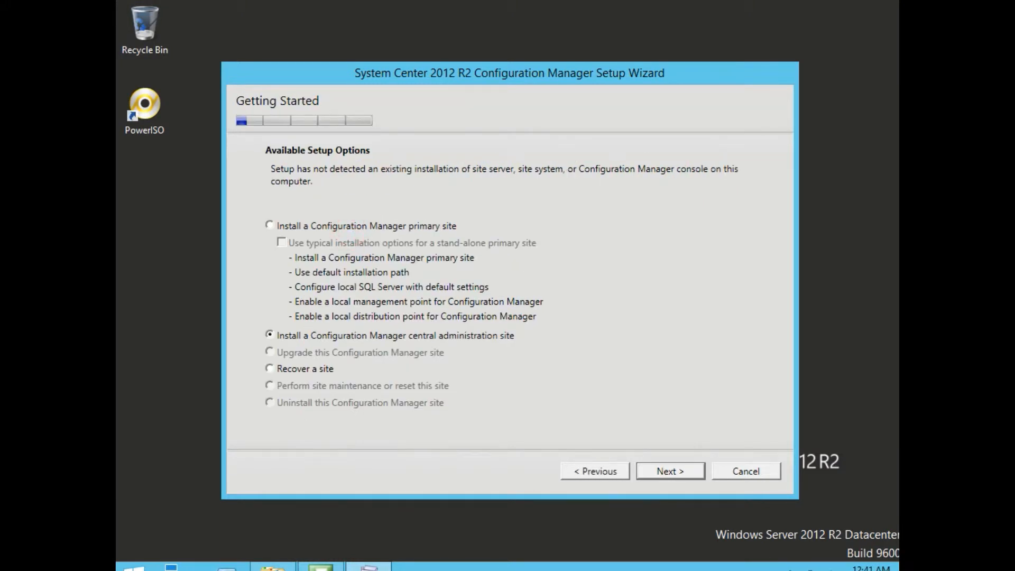
left_click(269, 225)
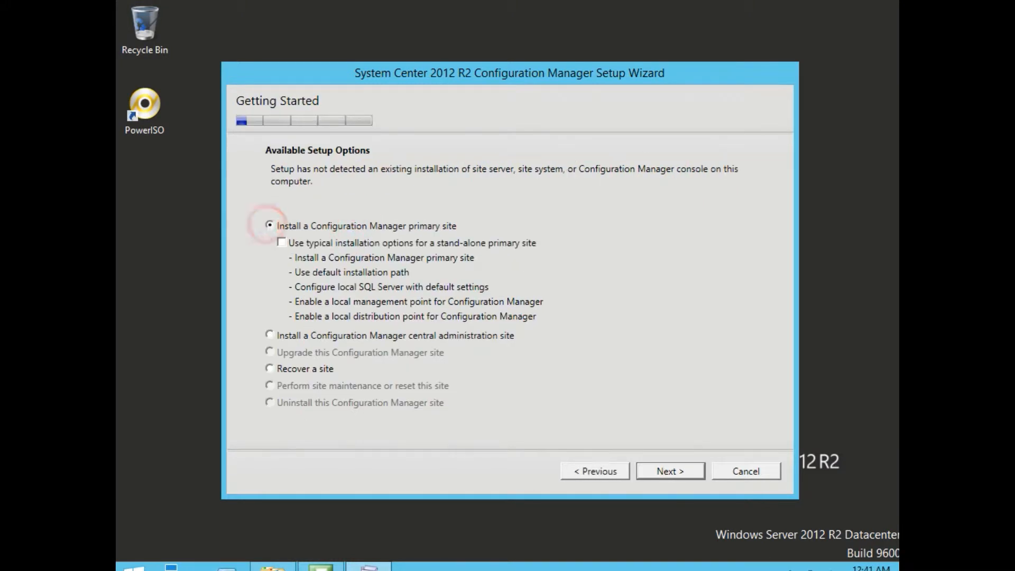
left_click(281, 242)
left_click(674, 471)
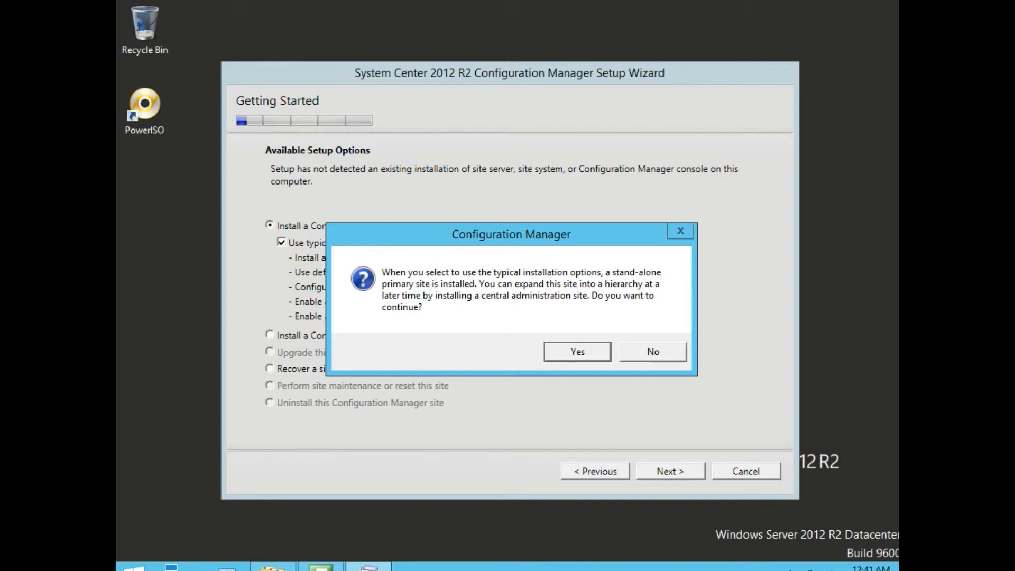
left_click(562, 351)
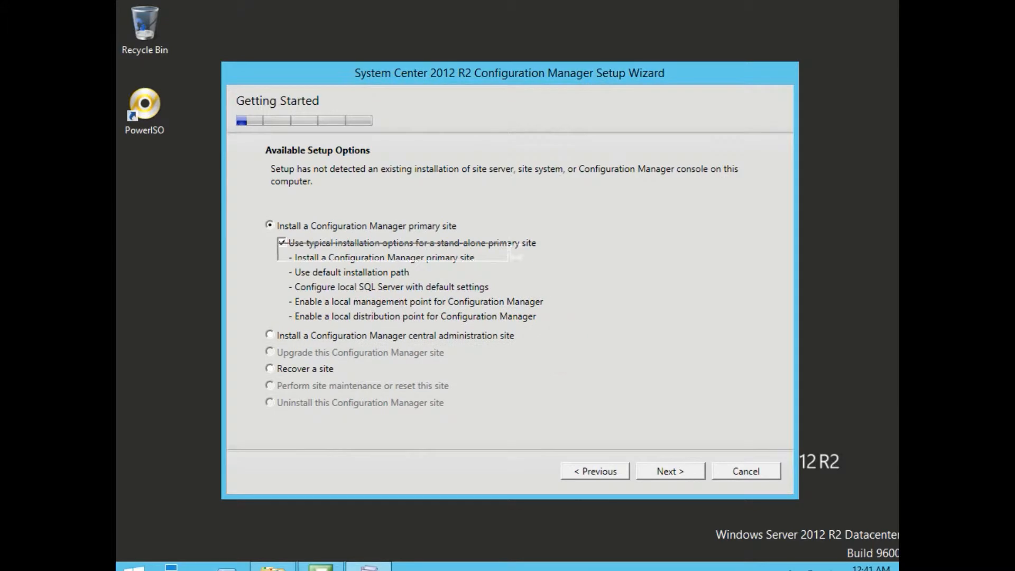
left_click(269, 155)
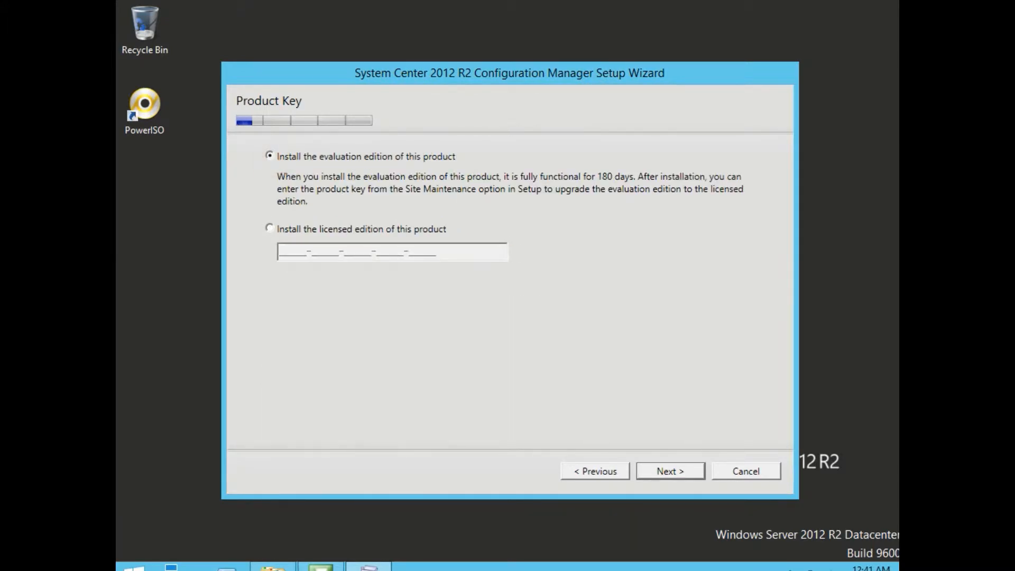
- Accept the Configuration Manager license plus SQL Server 2012 Express, Native Client and Silverlight 5 licenses
left_click(667, 471)
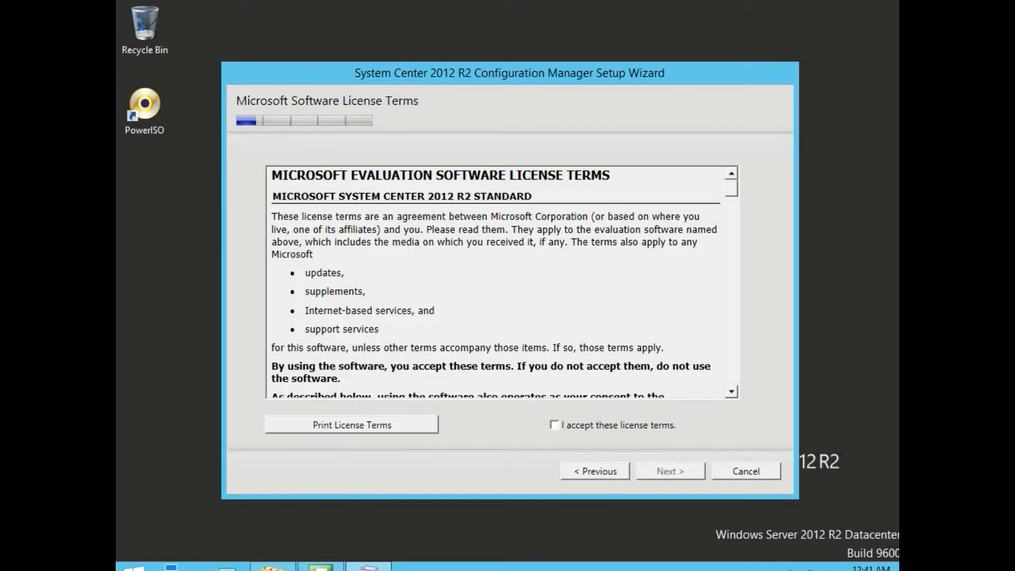
left_click(587, 425)
left_click(656, 471)
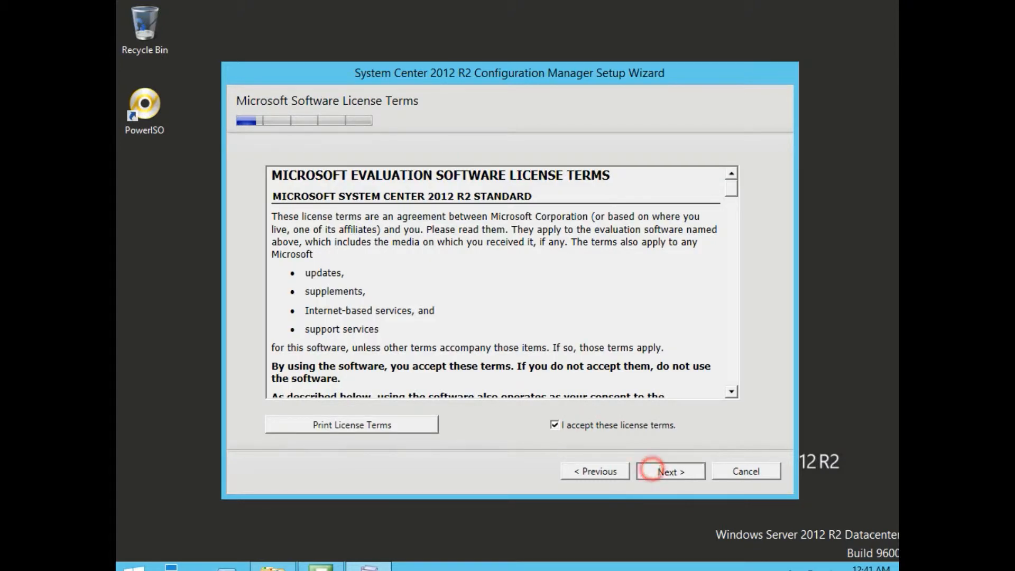
left_click(281, 247)
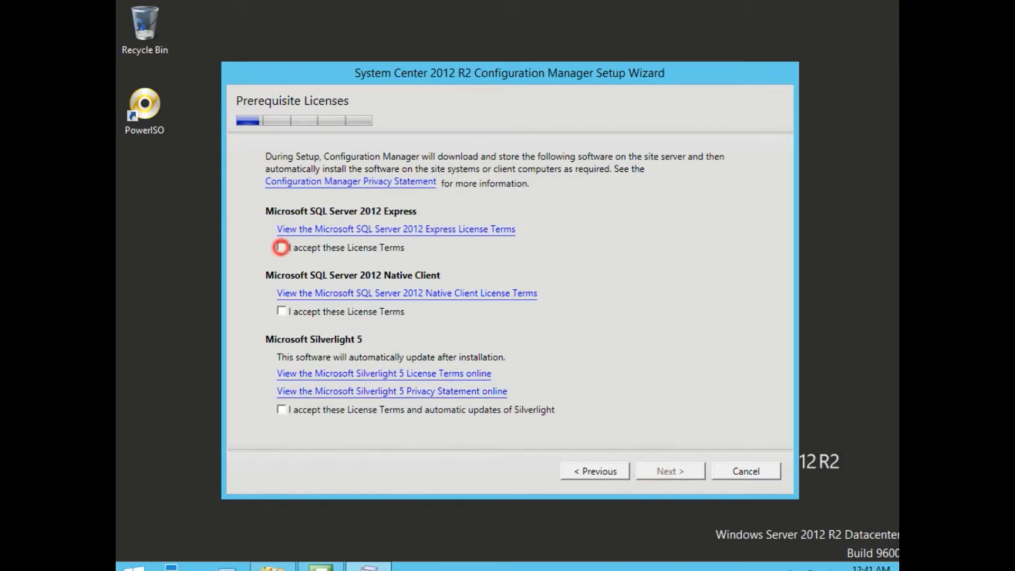
left_click(282, 310)
left_click(281, 409)
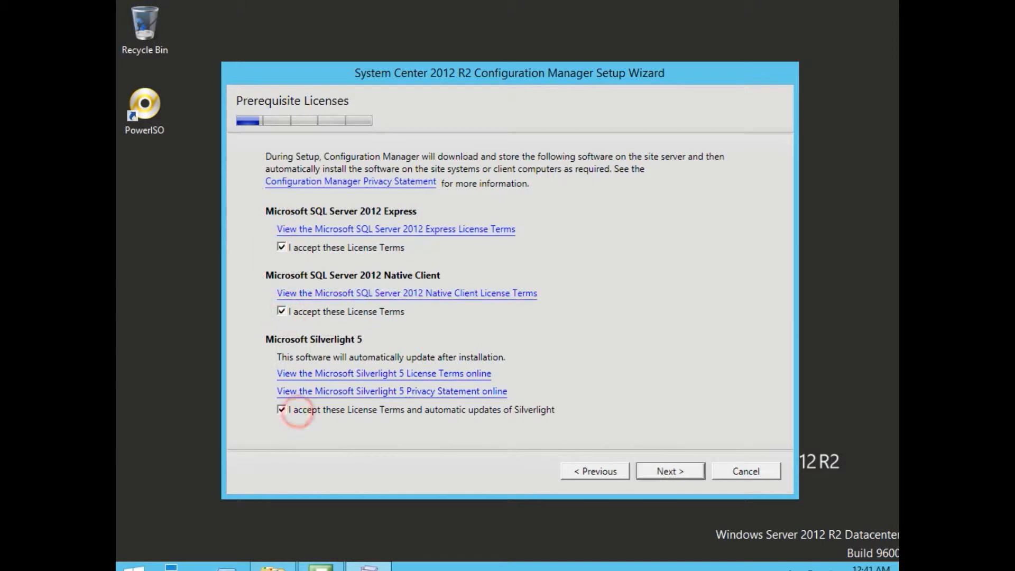
left_click(670, 470)
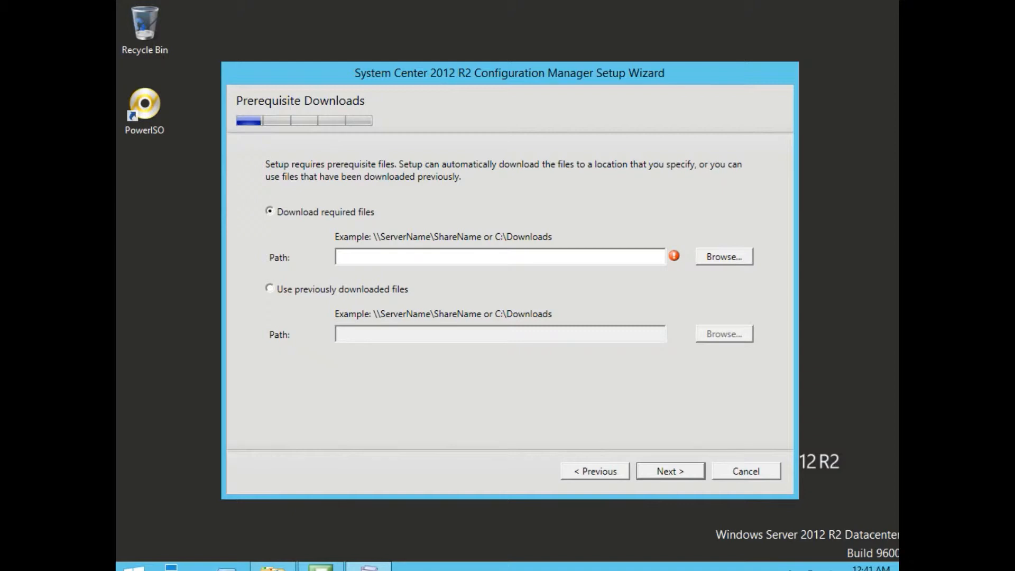
- Use previously downloaded prerequisites, pasting the SCCM2012_preq folder path from Explorer as the path
left_click(269, 288)
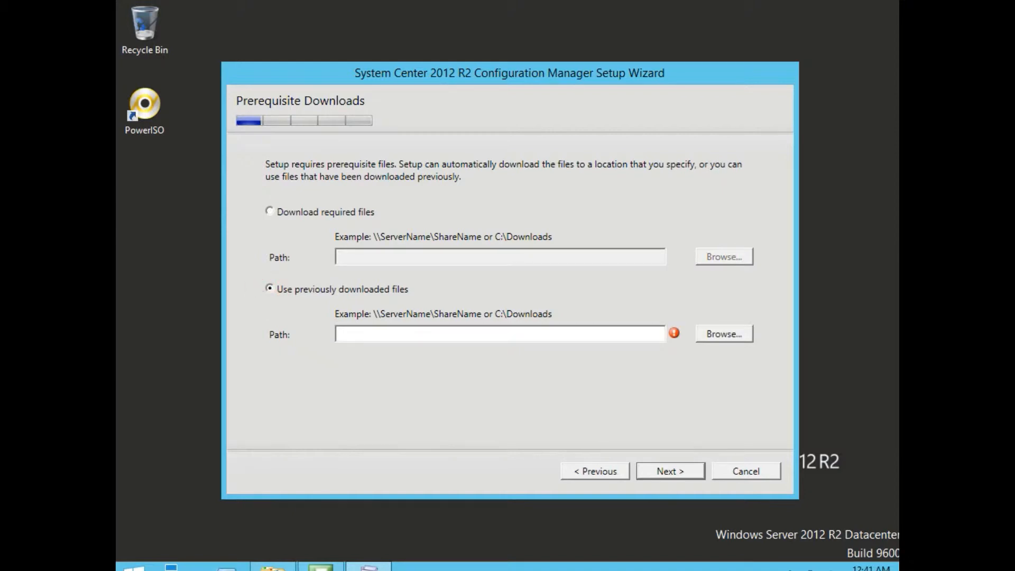
left_click(273, 567)
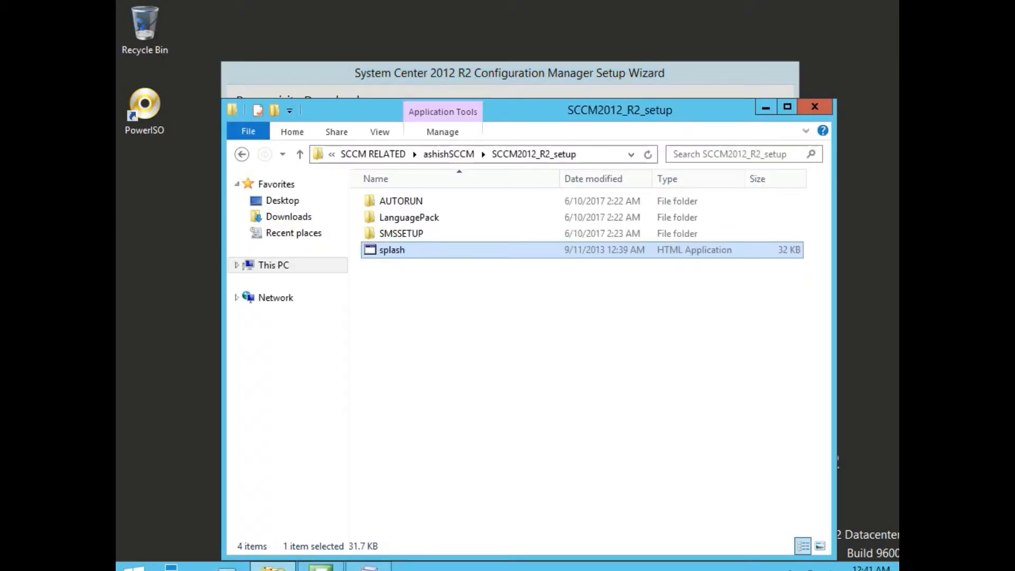
left_click(452, 153)
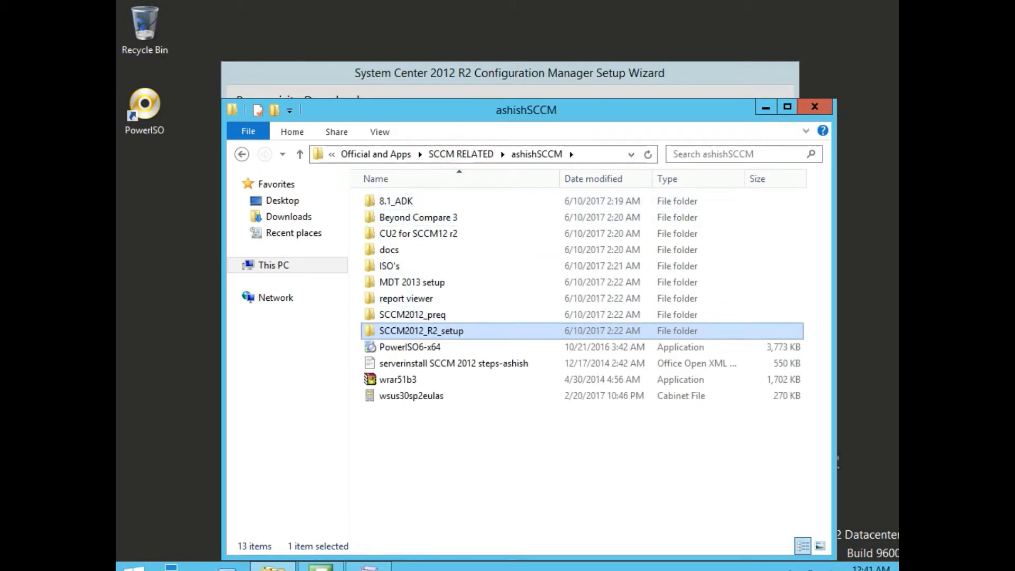
double_click(419, 316)
left_click(573, 154)
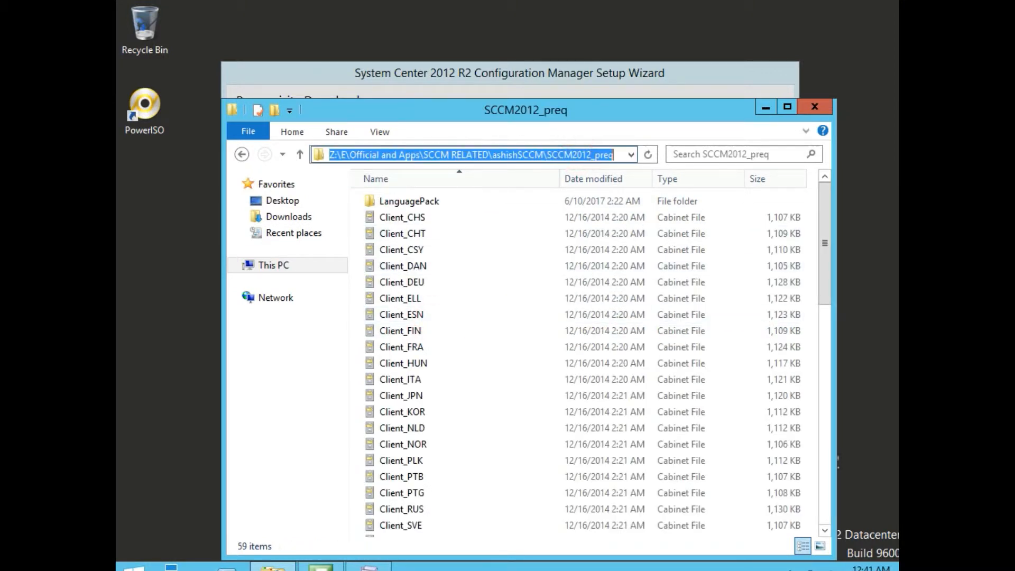
key("ctrl+c")
left_click(589, 79)
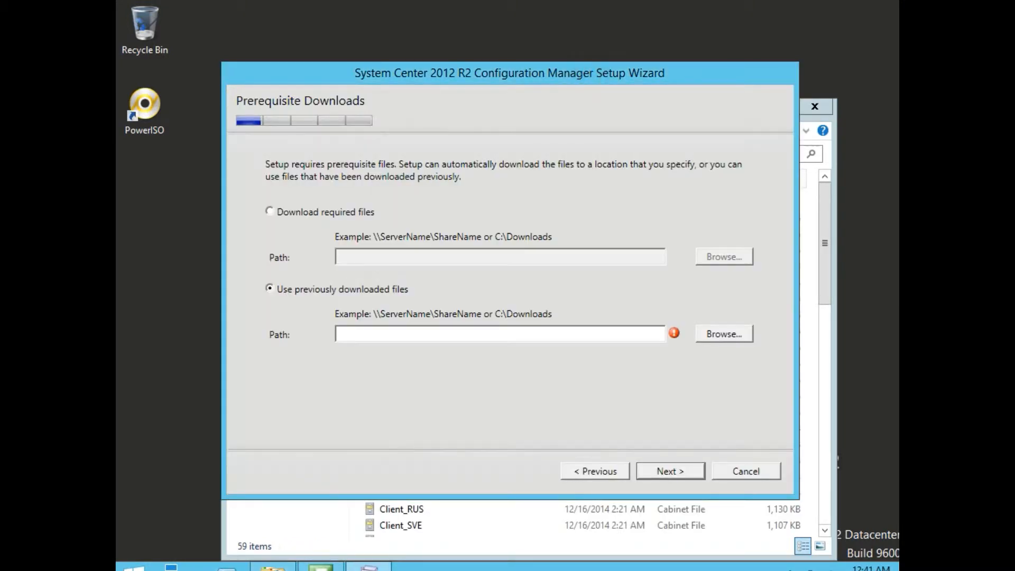
left_click(423, 333)
key("ctrl+v")
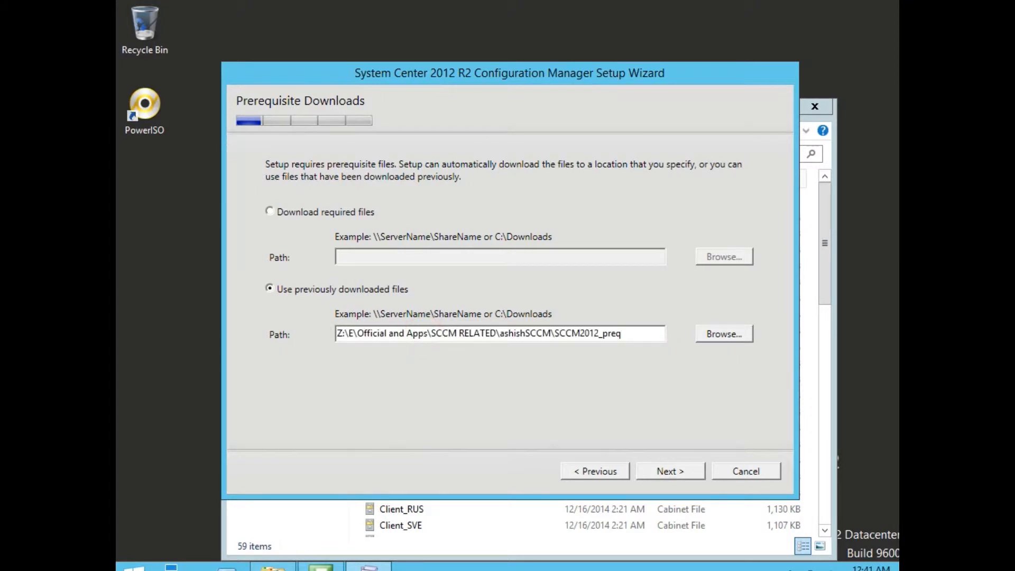
left_click(667, 470)
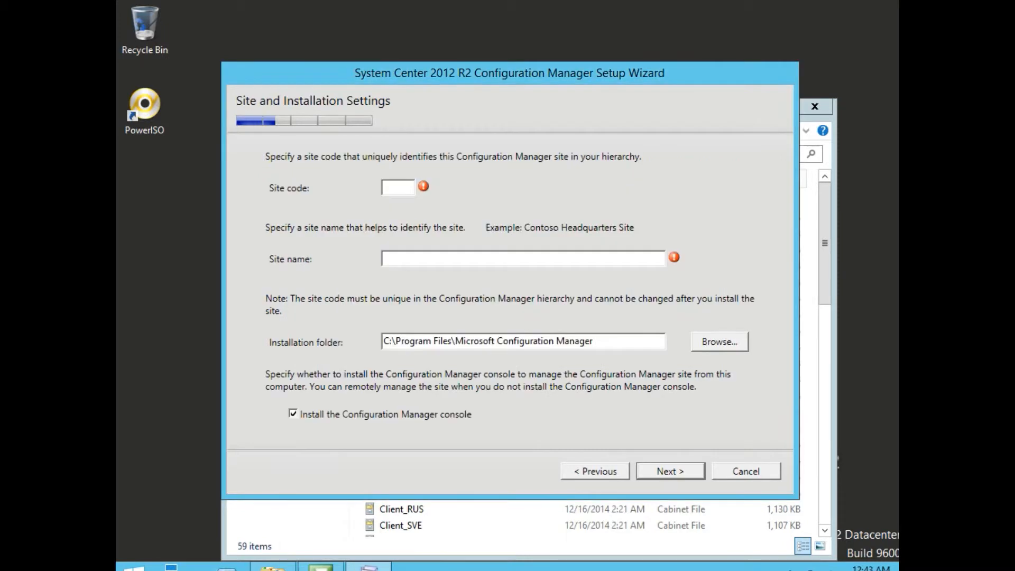
- Enter site code TS0 and site name TestLab, keeping the Configuration Manager console install checked
left_click(398, 186)
type("TS0")
key("Tab")
type("TestLab")
left_click(287, 413)
left_click(294, 414)
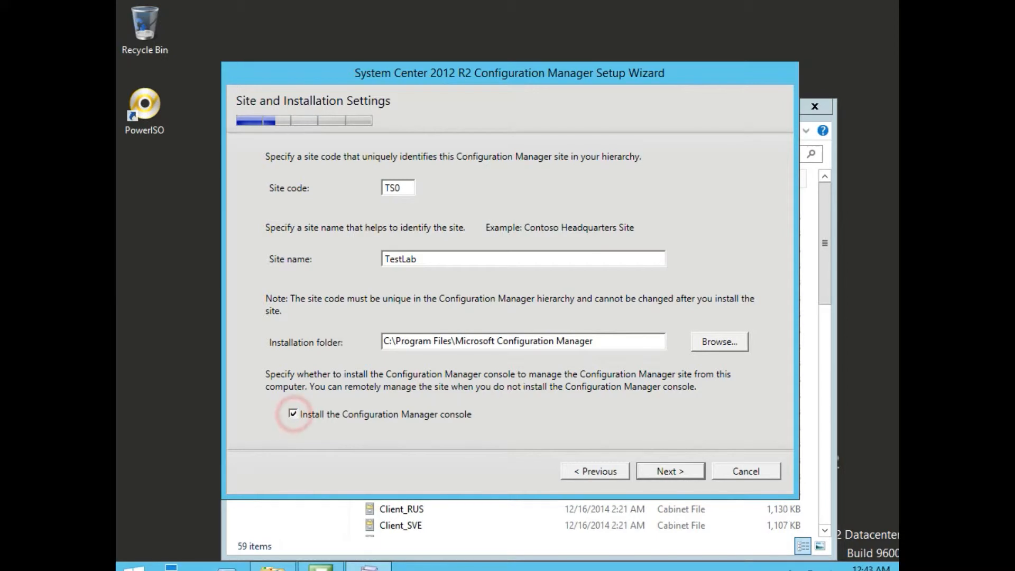
left_click(656, 468)
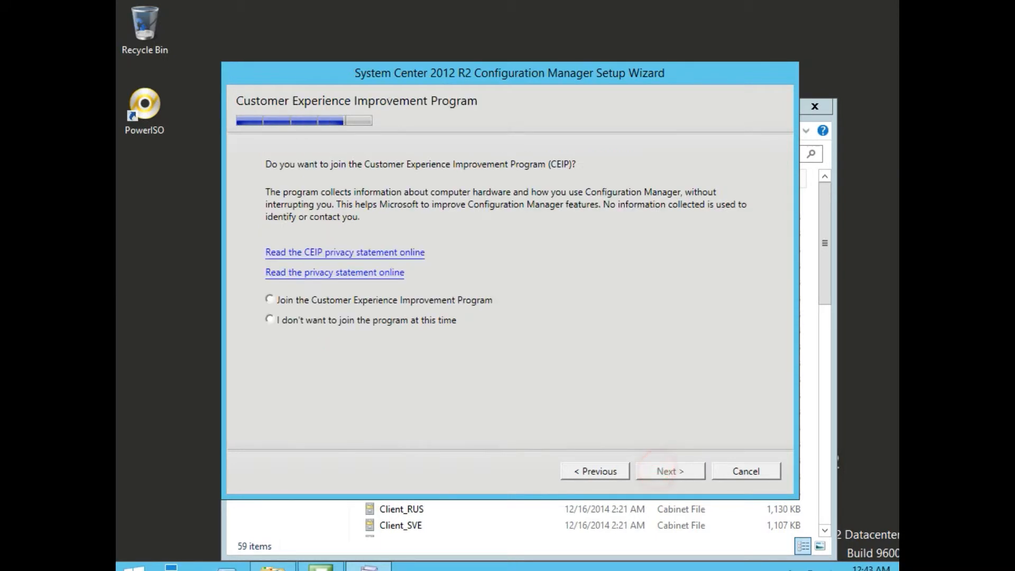
- Decline the Customer Experience Improvement Program and review the site code and site name
left_click(323, 324)
left_click(670, 468)
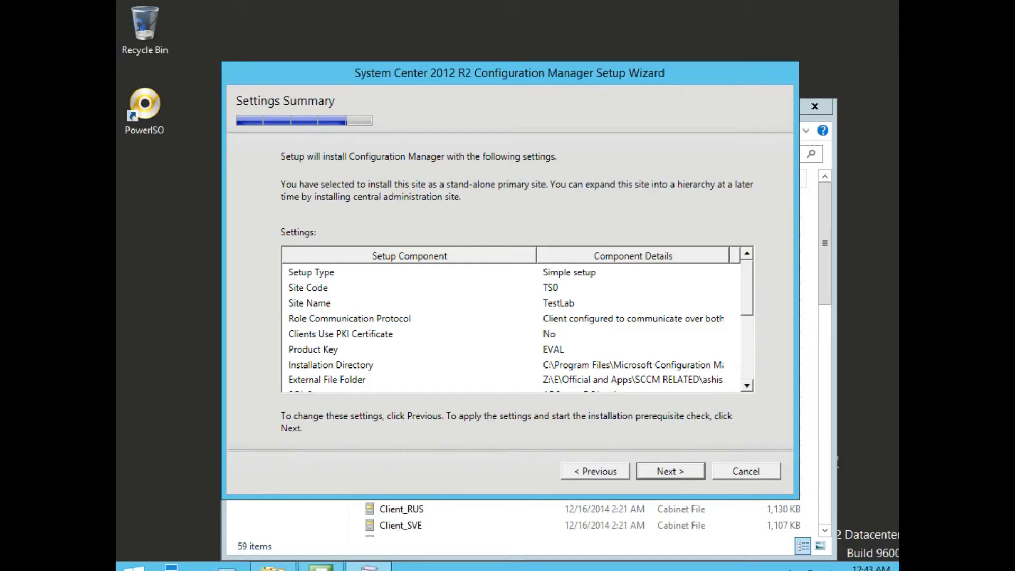
left_click(547, 287)
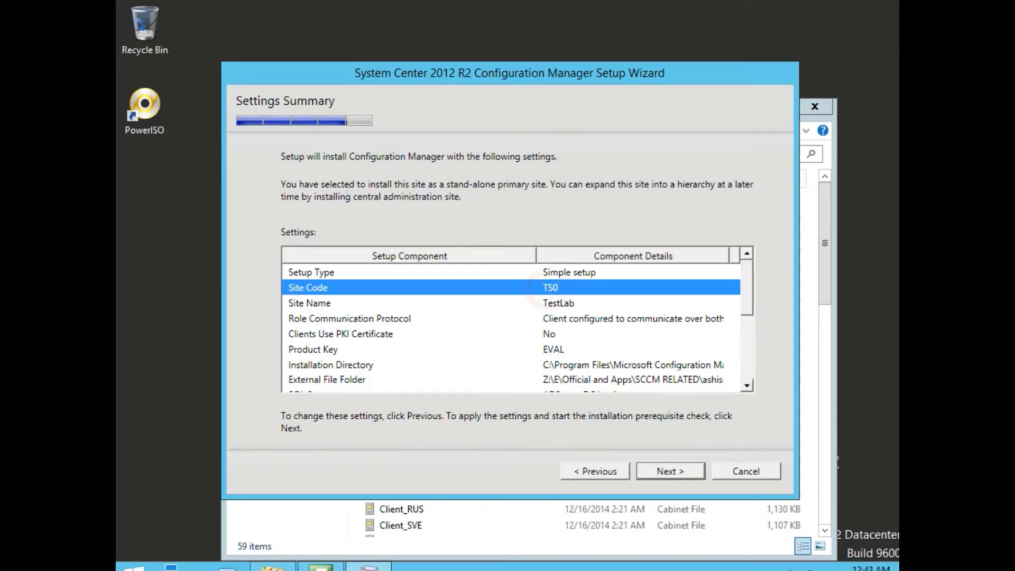
left_click(547, 302)
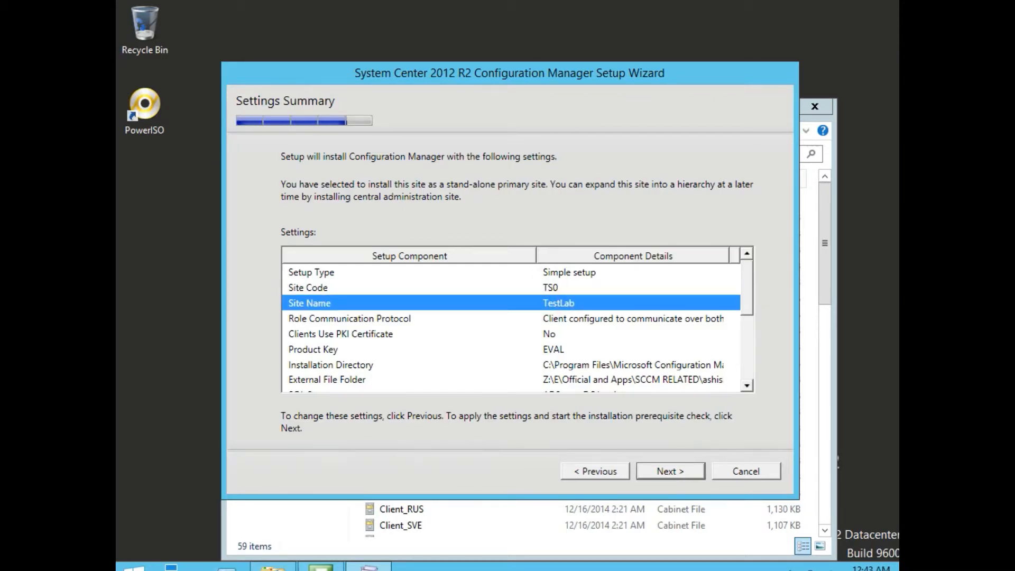
- Review SQL Server, database, SSB port, SMS Provider, management and distribution point settings, then run the prerequisite check
left_click_drag(747, 298, 747, 340)
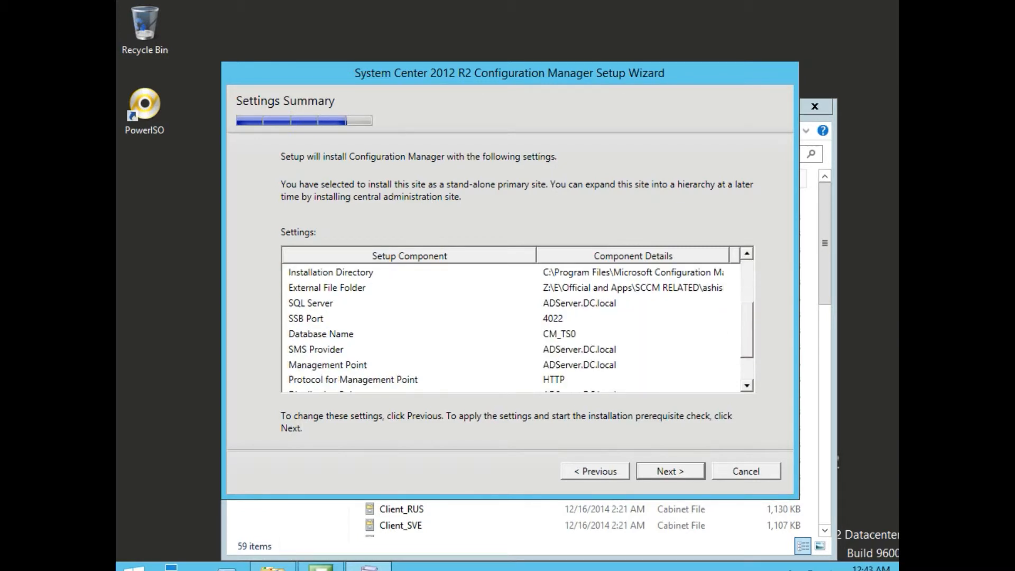
left_click(560, 302)
left_click(362, 333)
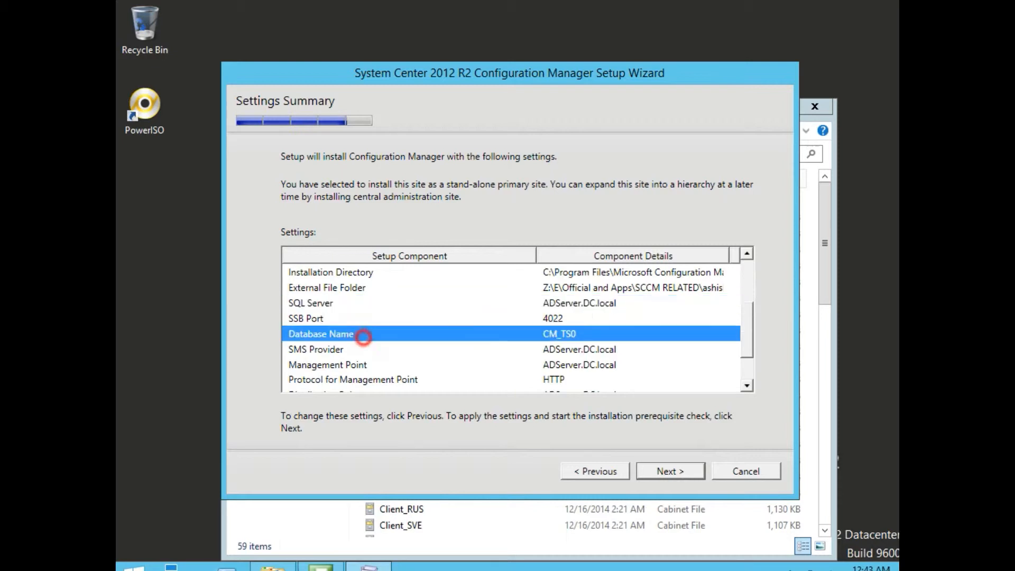
left_click(346, 319)
left_click(486, 350)
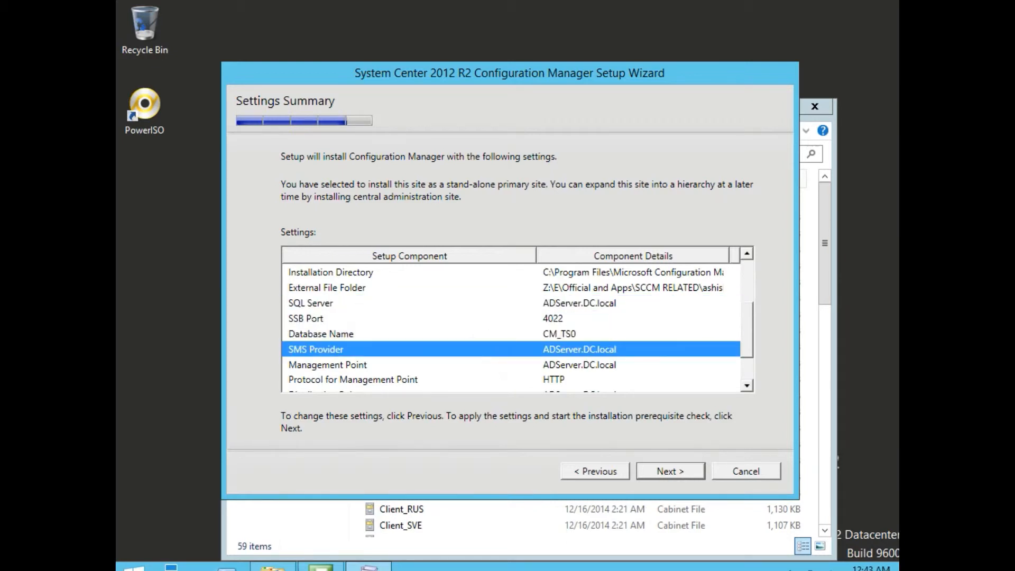
left_click(334, 363)
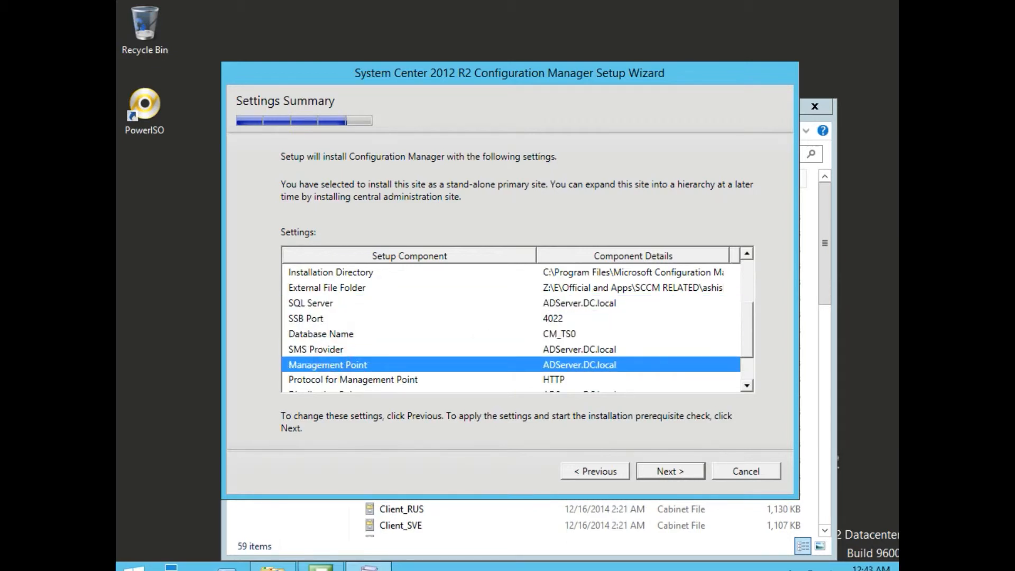
left_click_drag(750, 330, 750, 354)
left_click(597, 352)
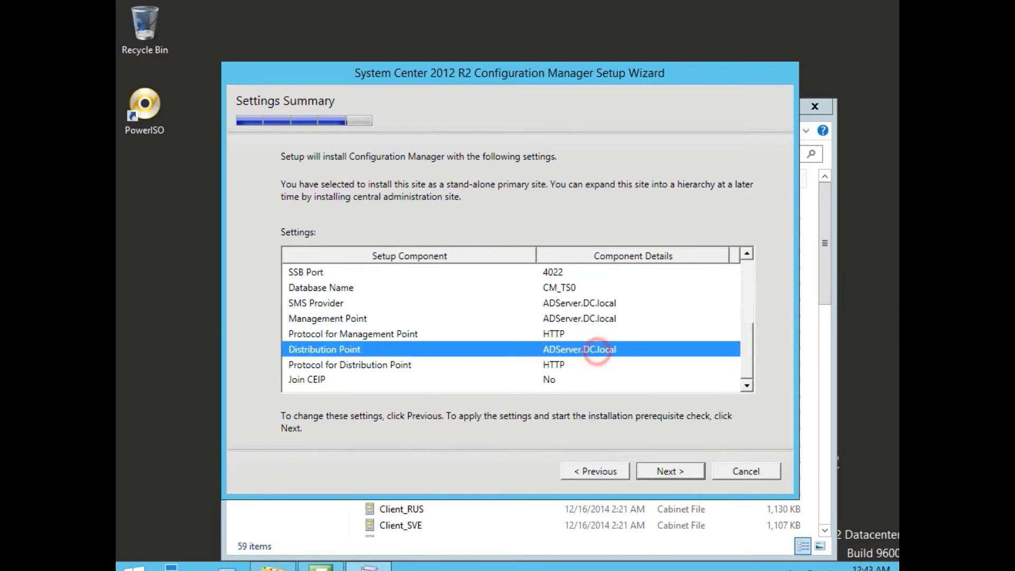
left_click(595, 319)
left_click(602, 352)
left_click(659, 470)
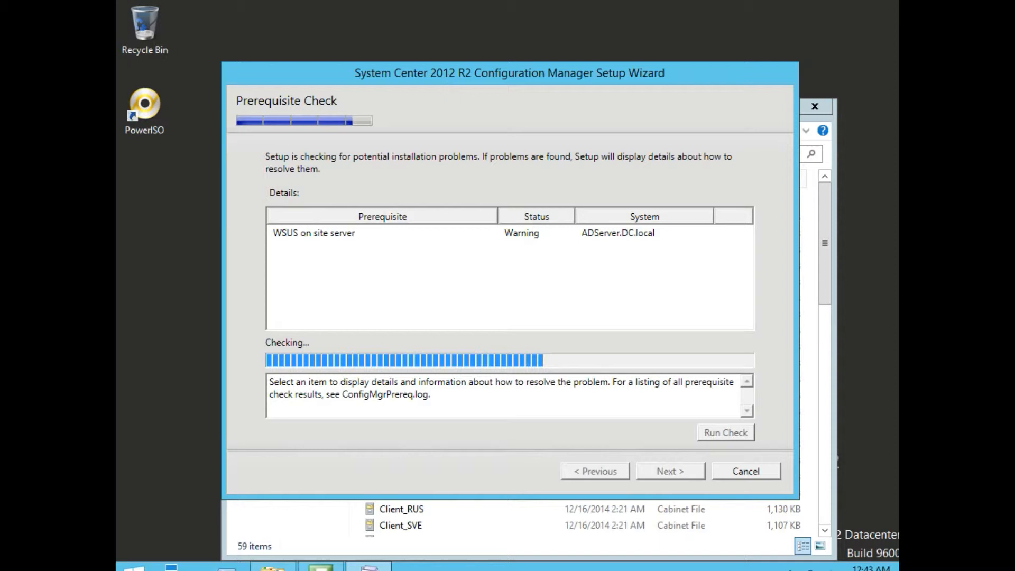
- Read the details of the WSUS on site server warning after the prerequisite check finishes
left_click(354, 234)
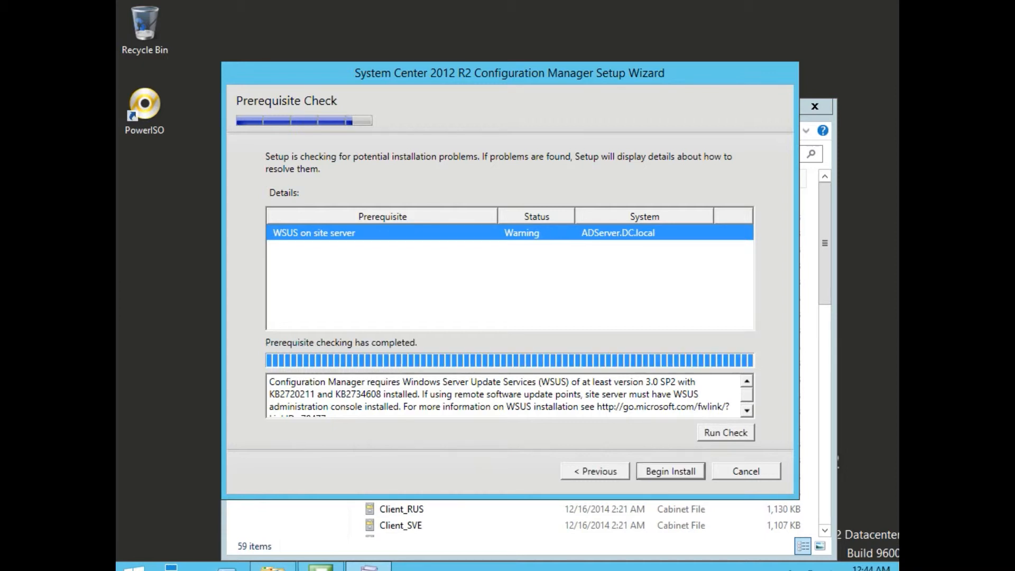
left_click(523, 409)
- Begin the install, check the last ConfigMgrSetup log entry (SMS_ACCOUNT_TEST_SERVICE) in Notepad, then close it
left_click(671, 471)
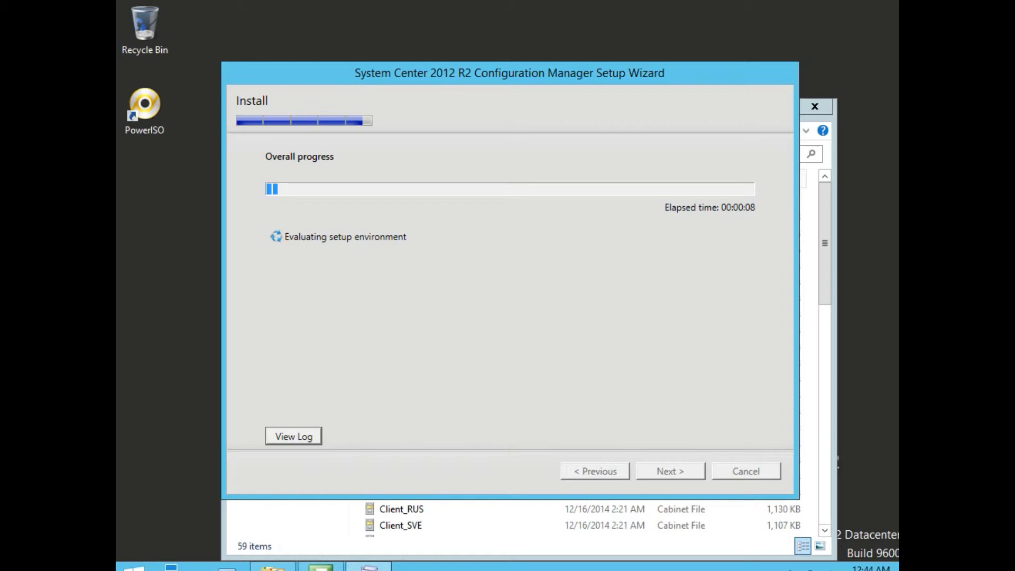
left_click(292, 435)
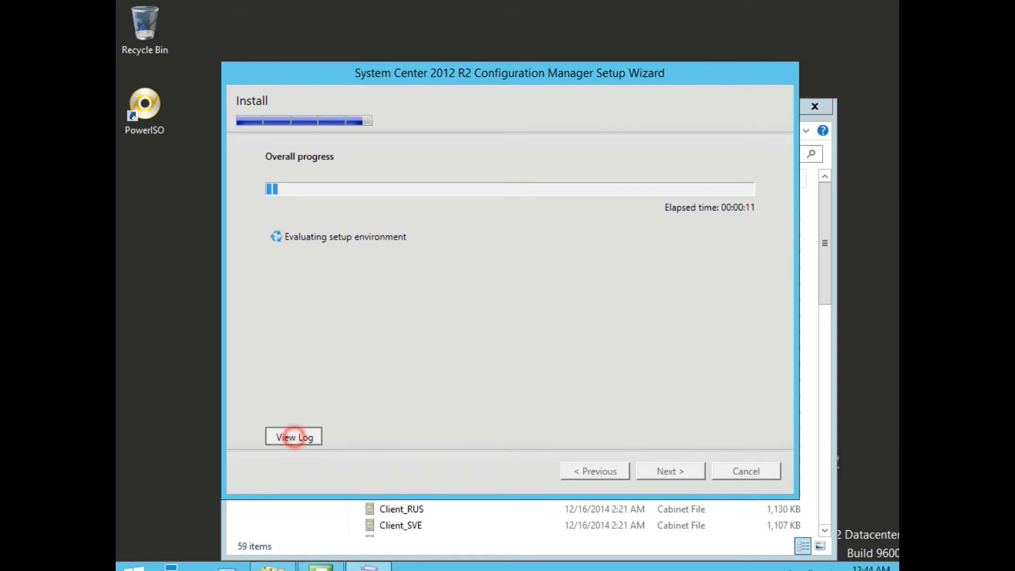
scroll(505, 307, "down", 20)
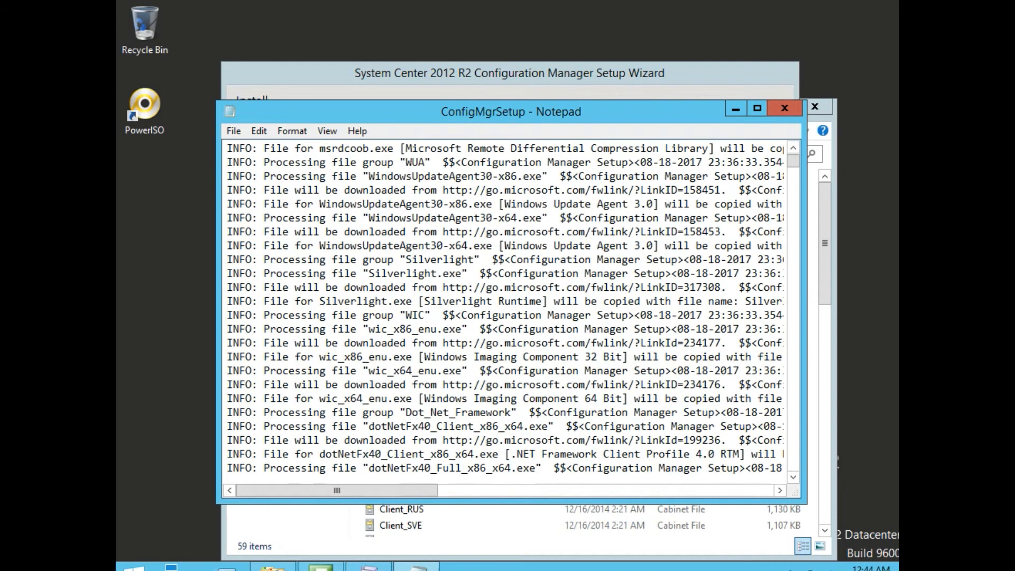
left_click(573, 260)
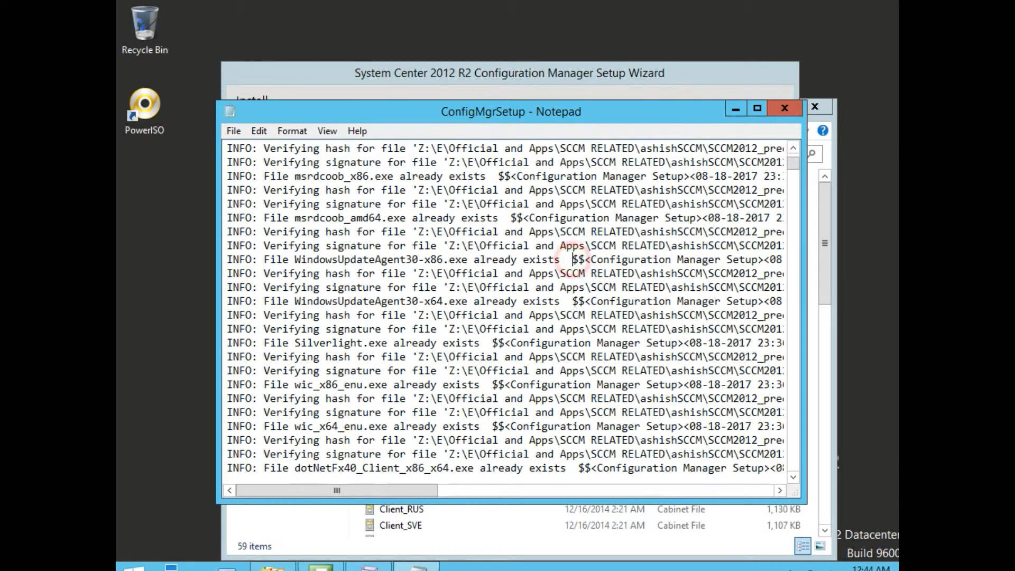
key("ctrl+End")
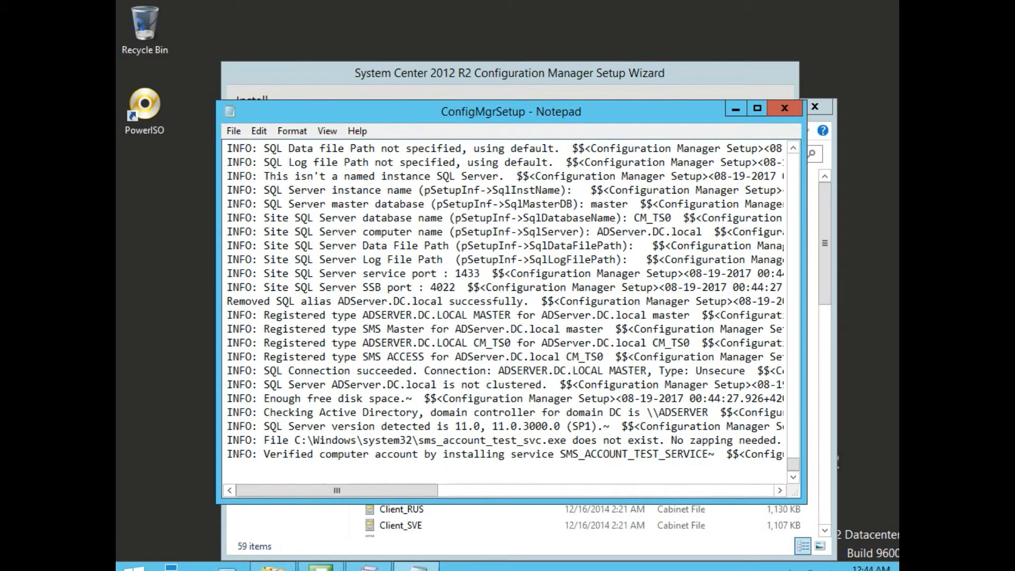
left_click_drag(555, 454, 709, 454)
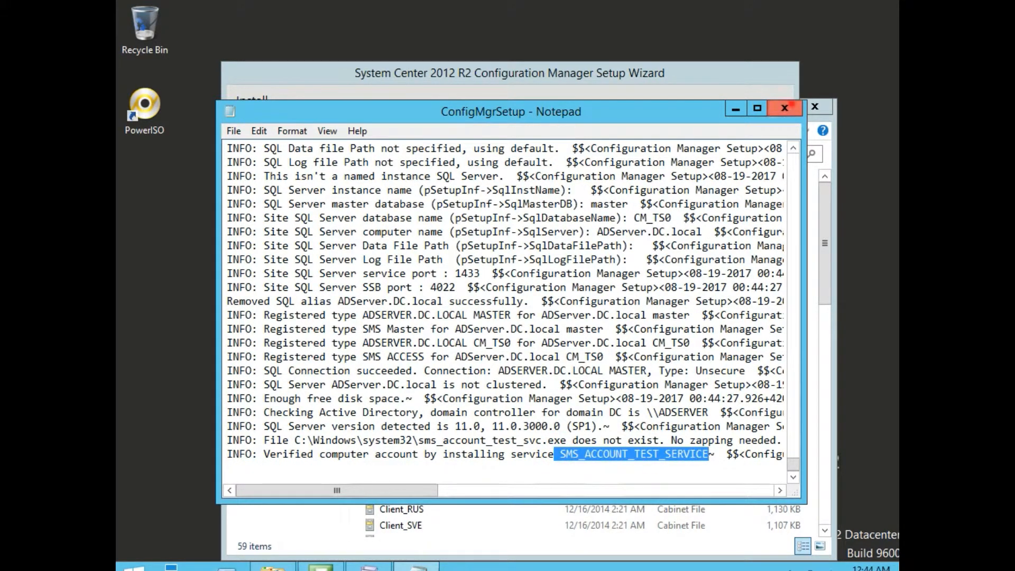
left_click(784, 108)
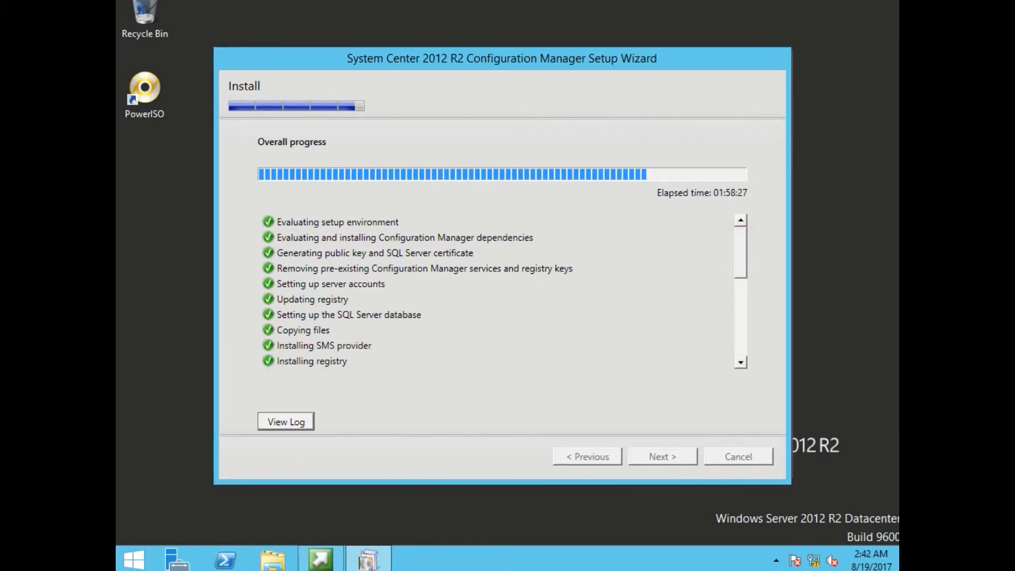
- Review the early install steps, from evaluating the setup environment through SQL database setup and registry
mouse_move(741, 245)
left_mouse_down()
mouse_move(741, 322)
mouse_move(740, 247)
left_mouse_up()
left_click(503, 227)
left_click(389, 218)
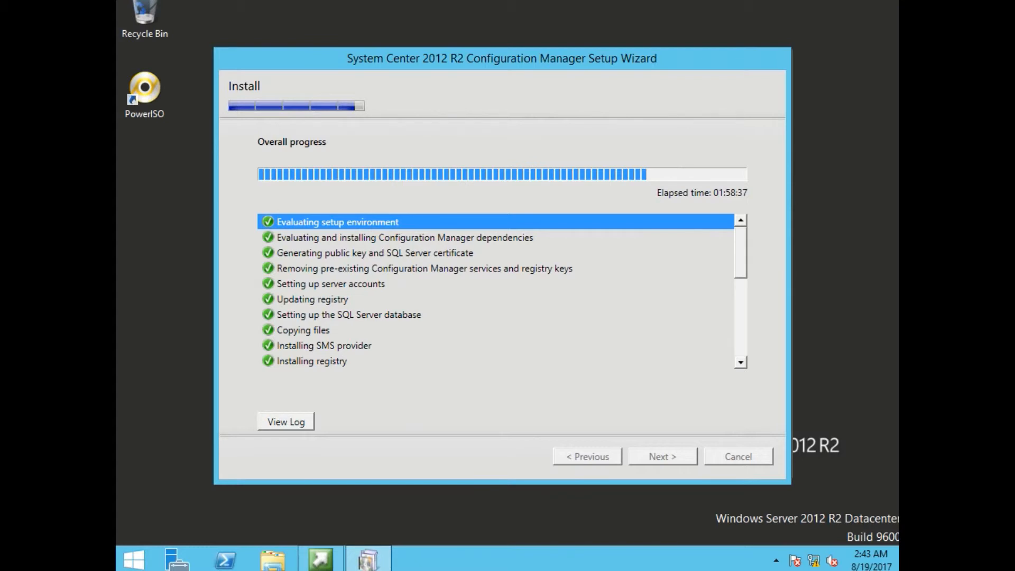
left_click(455, 238)
left_click(440, 239)
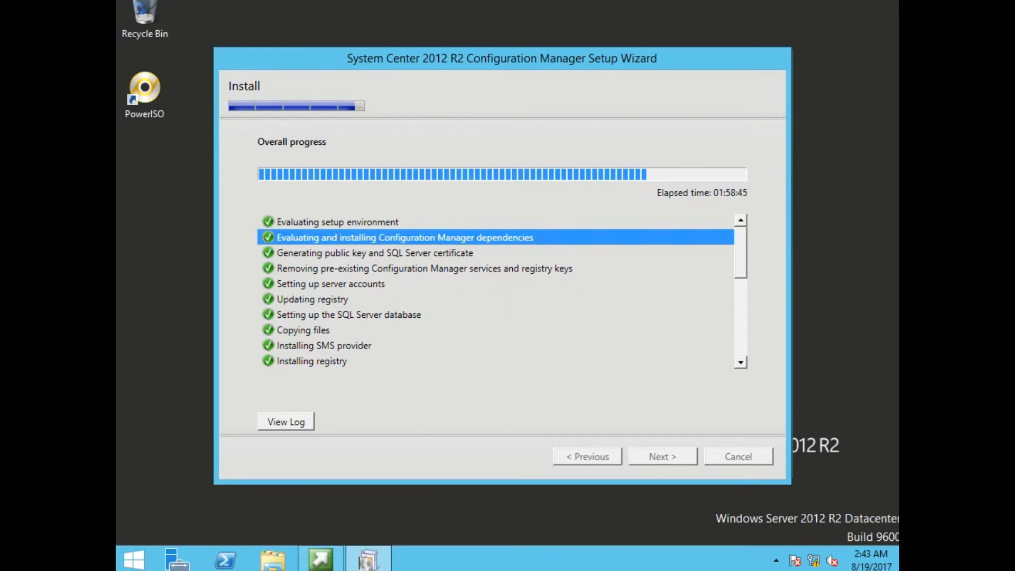
left_click(397, 253)
left_click(396, 270)
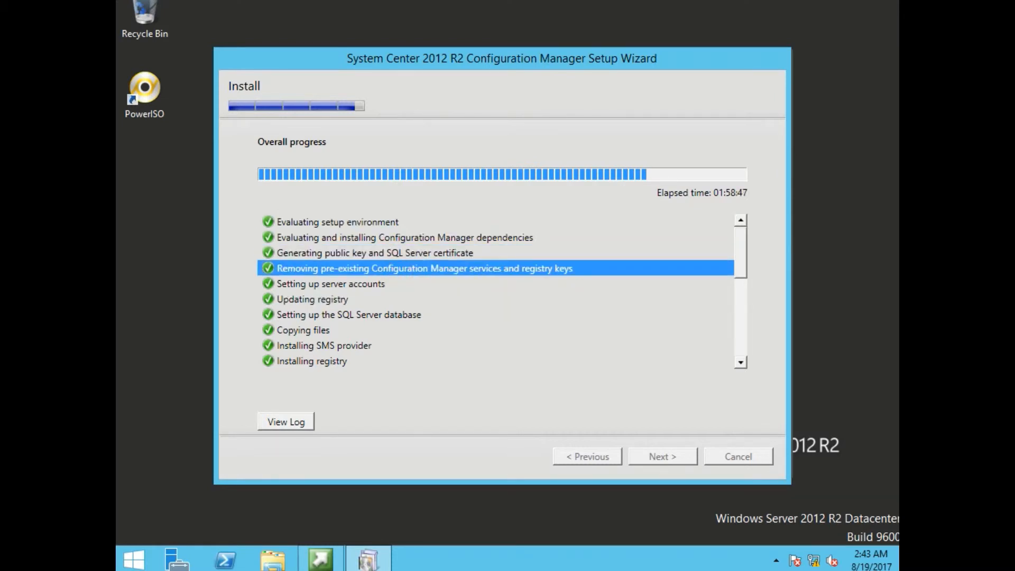
left_click(364, 288)
left_click(350, 296)
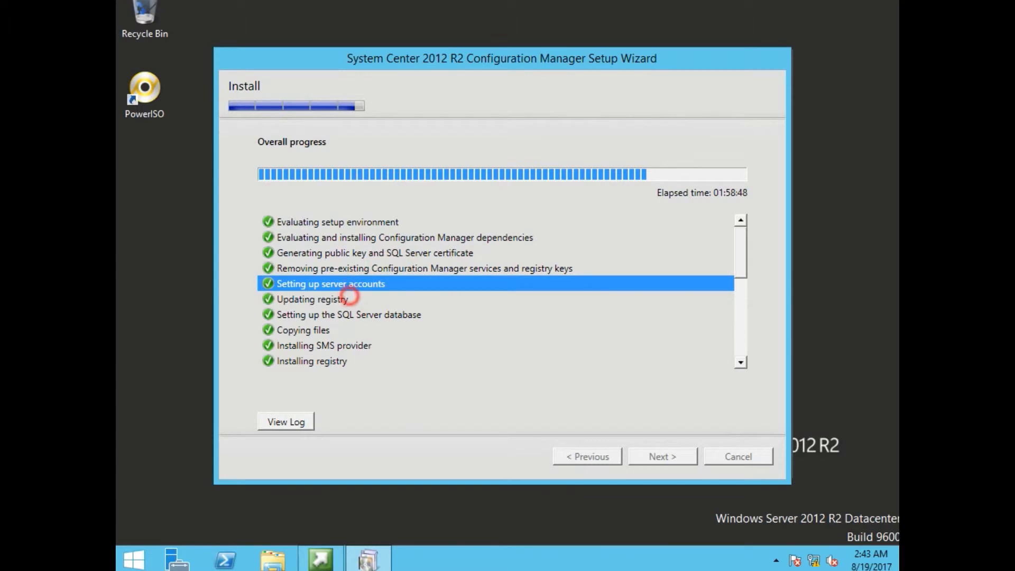
left_click(339, 304)
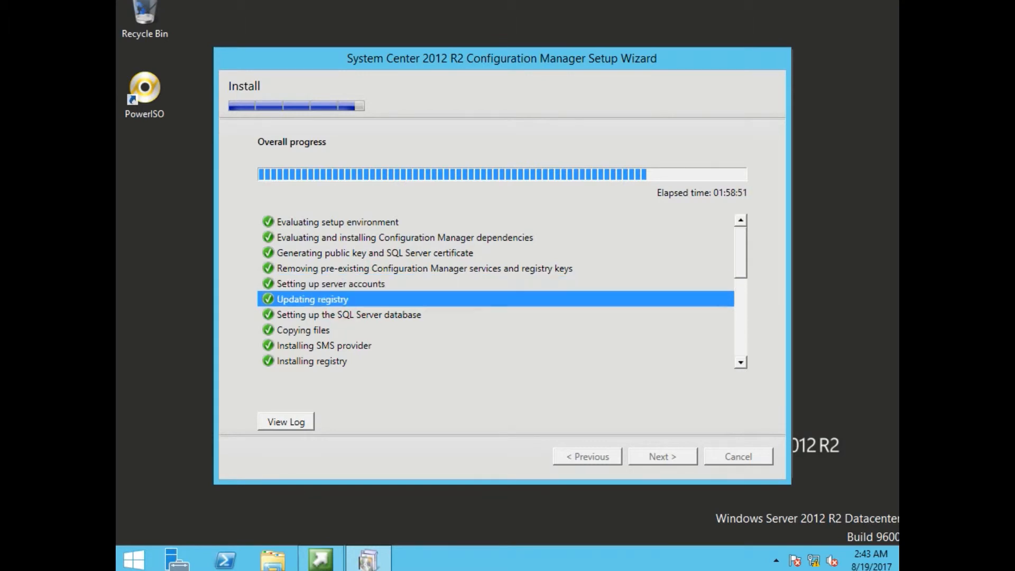
left_click(343, 313)
left_click(305, 332)
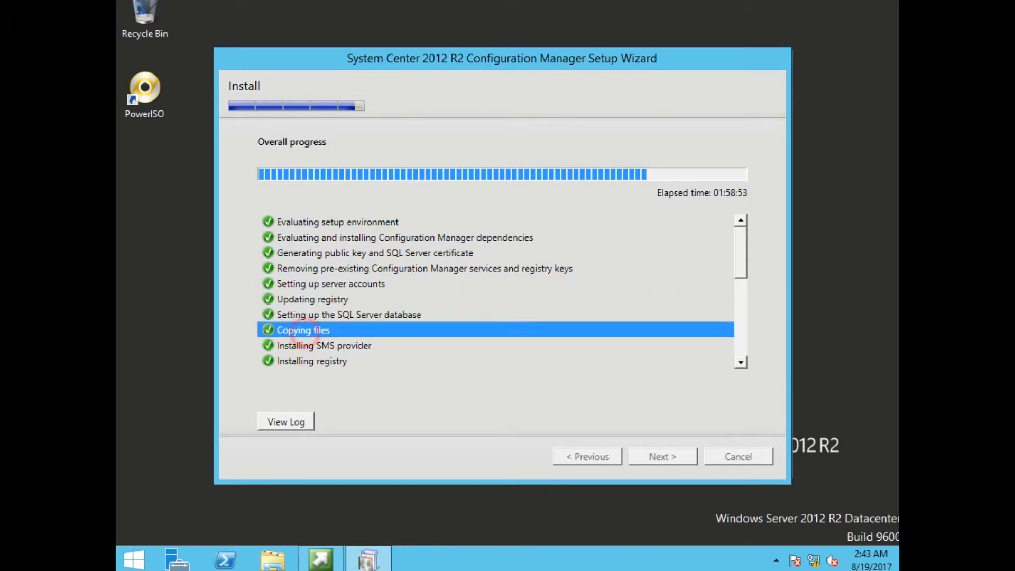
left_click(301, 344)
left_click(311, 364)
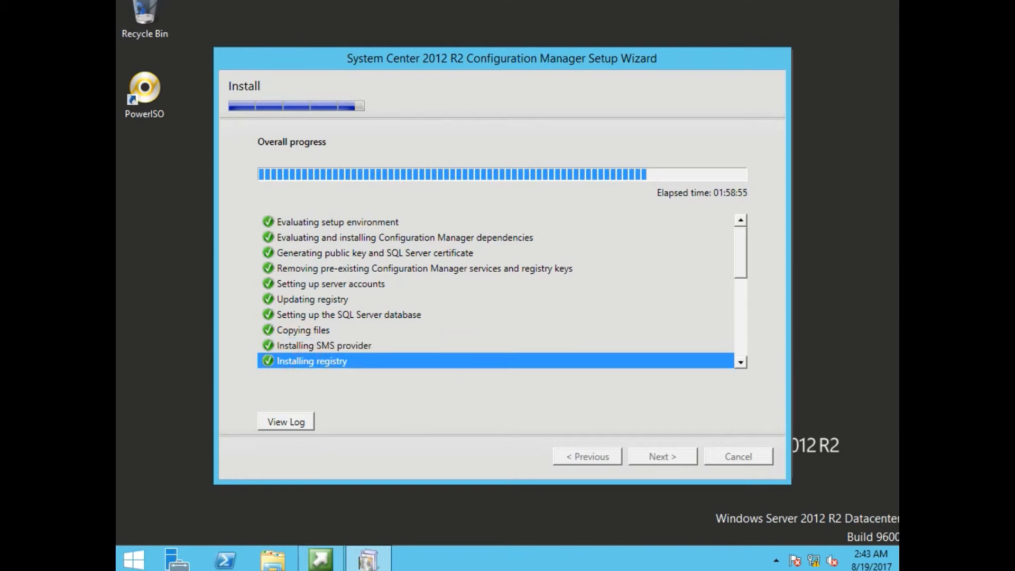
- Review the middle install steps, from replication initialization through Database Notification Monitor
left_click_drag(739, 263, 739, 306)
left_click(435, 252)
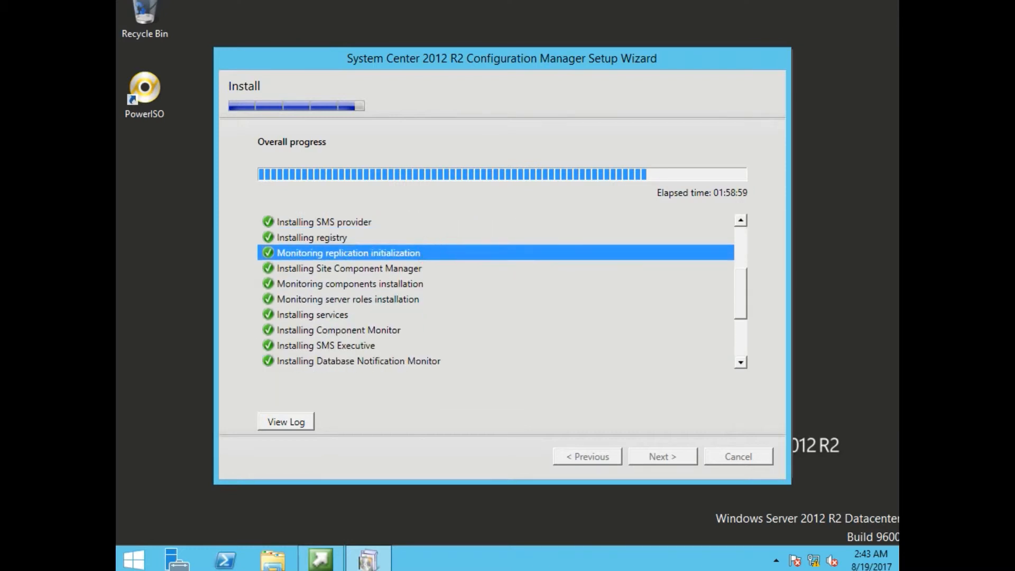
left_click(413, 269)
left_click(404, 284)
left_click(400, 300)
left_click(384, 315)
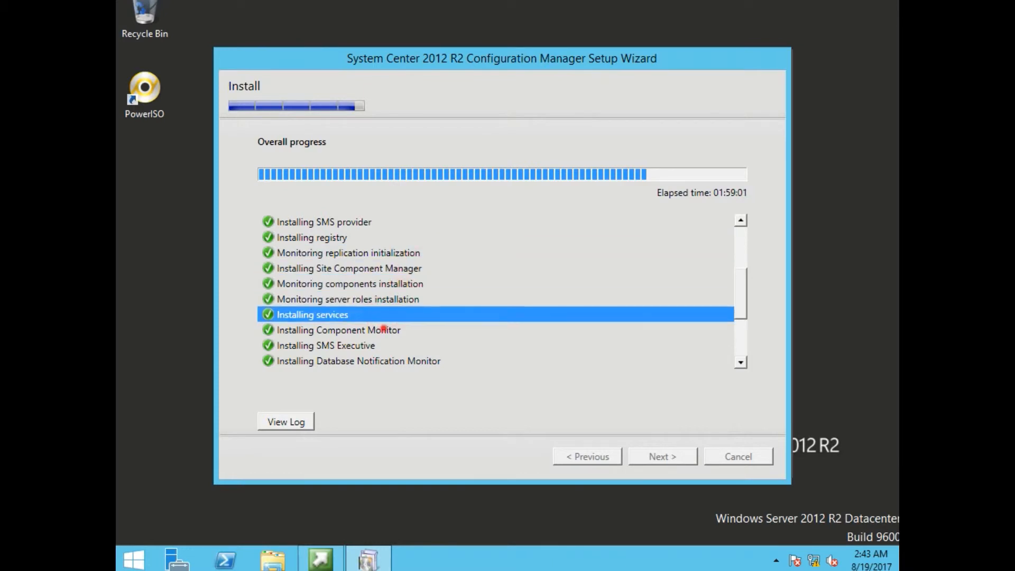
left_click(384, 330)
left_click(379, 345)
left_click(379, 359)
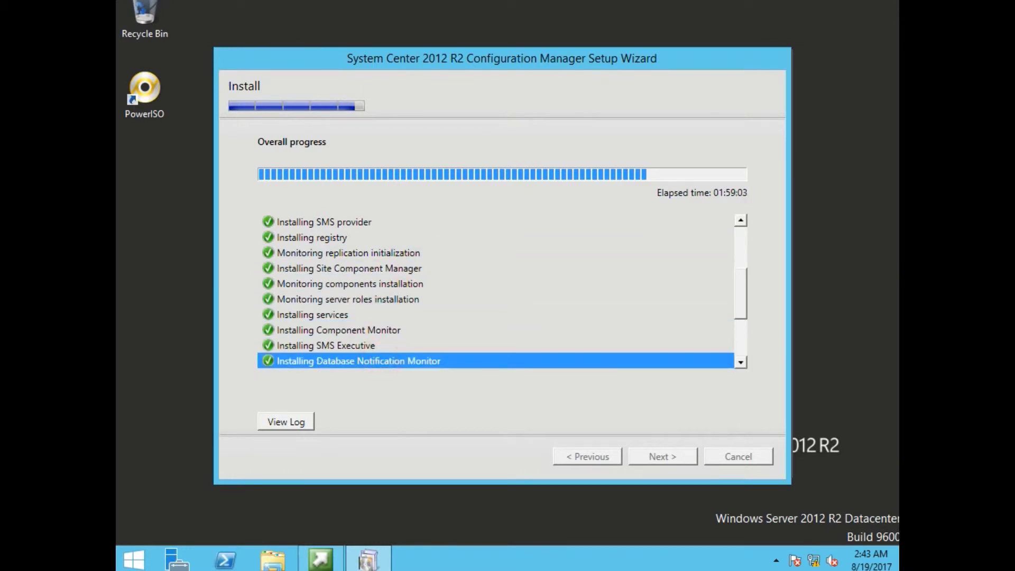
- Review the later install steps, from Site Control Manager through the boot image package
left_click_drag(743, 283, 743, 319)
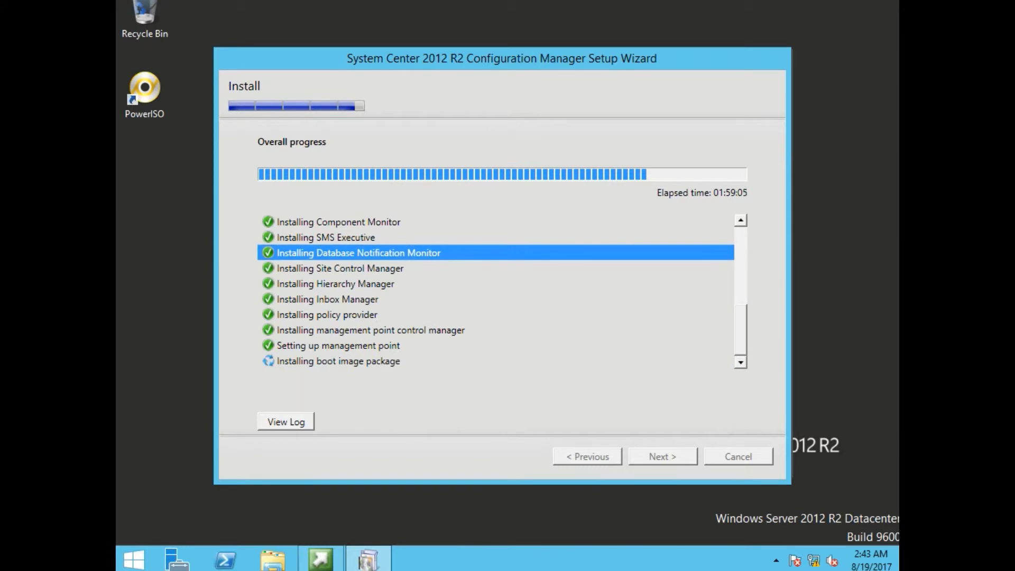
left_click(412, 269)
left_click(377, 284)
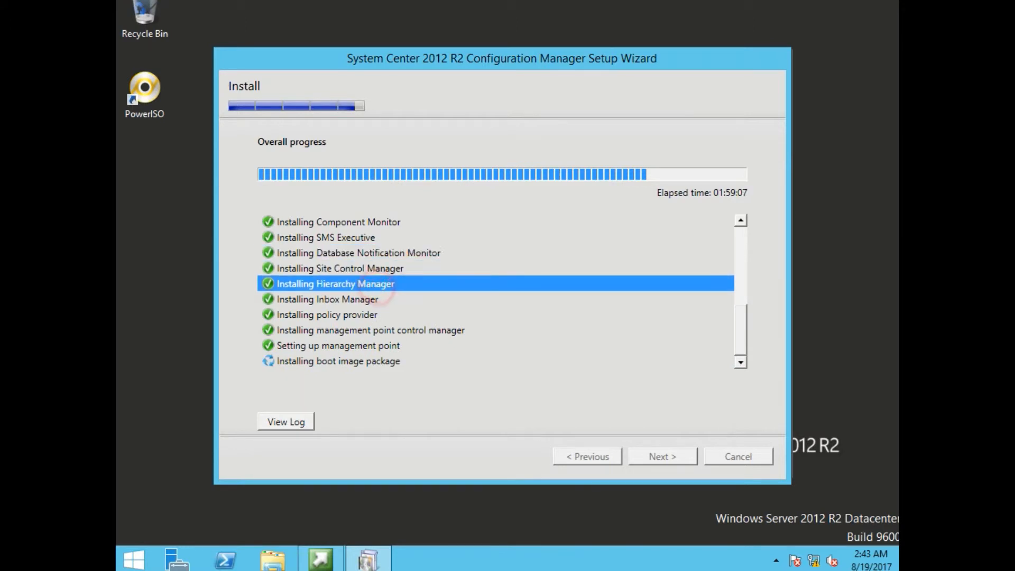
left_click(365, 300)
left_click(357, 315)
left_click(362, 330)
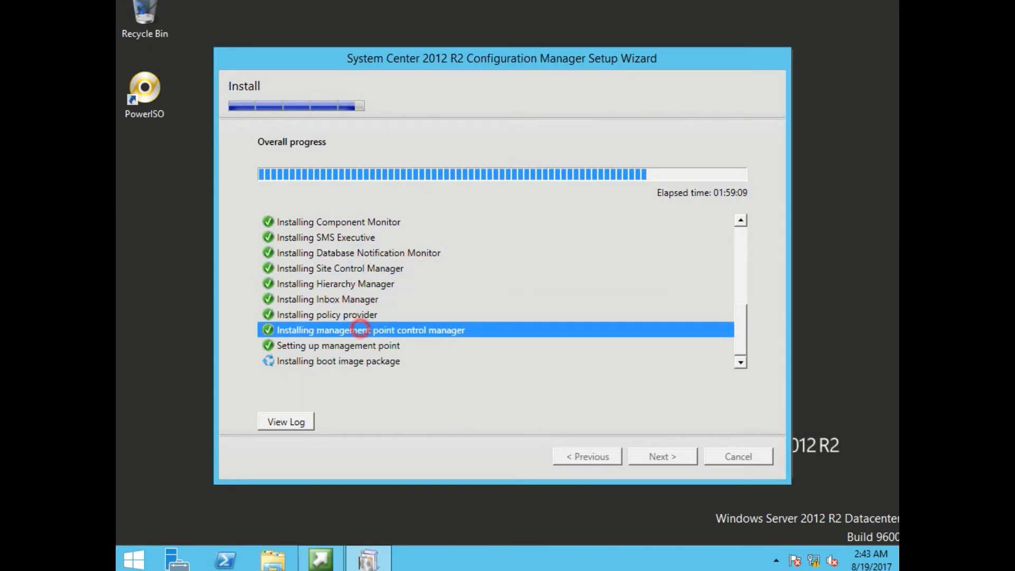
left_click(352, 346)
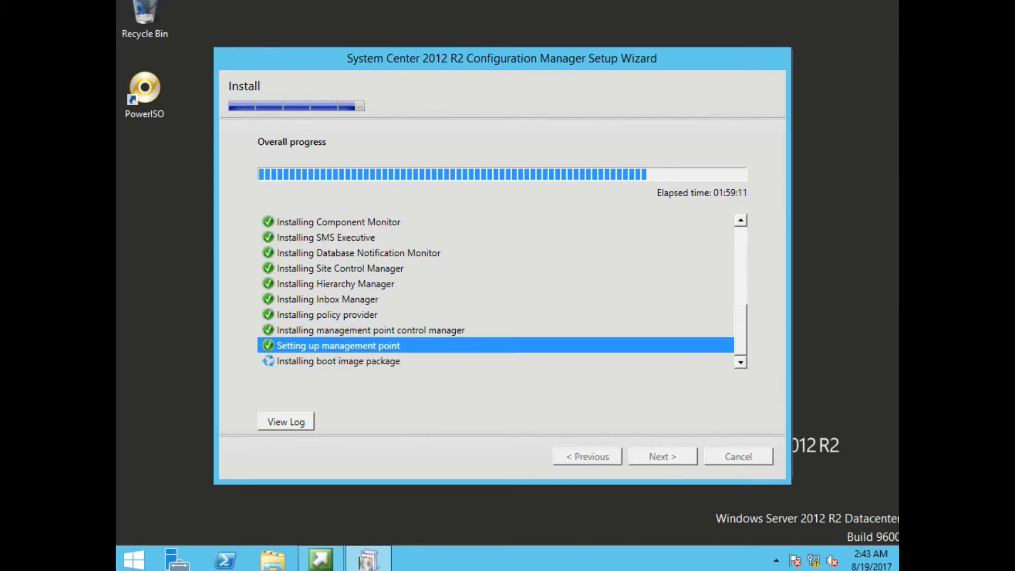
left_click(350, 363)
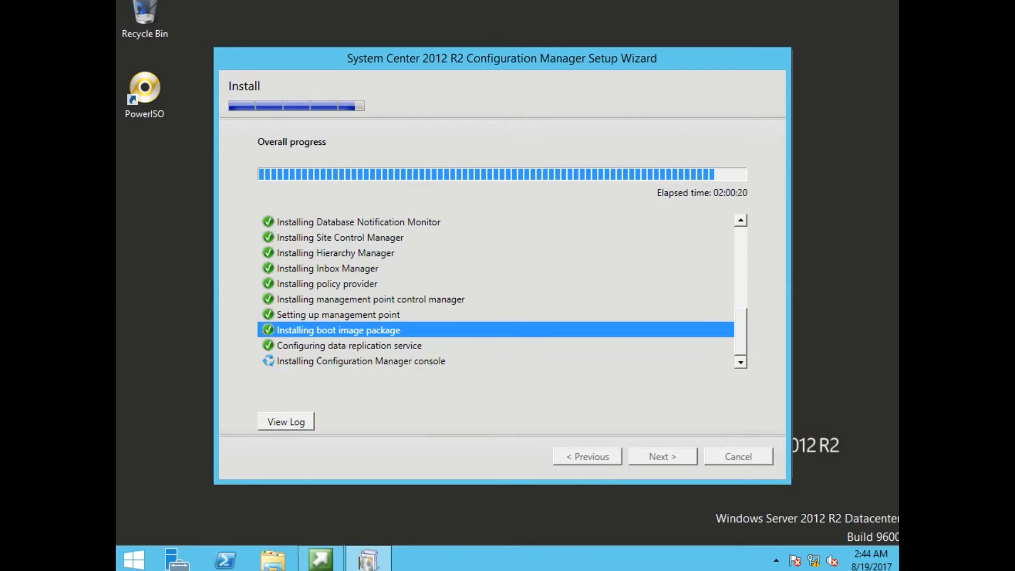
left_click(354, 338)
left_click(357, 345)
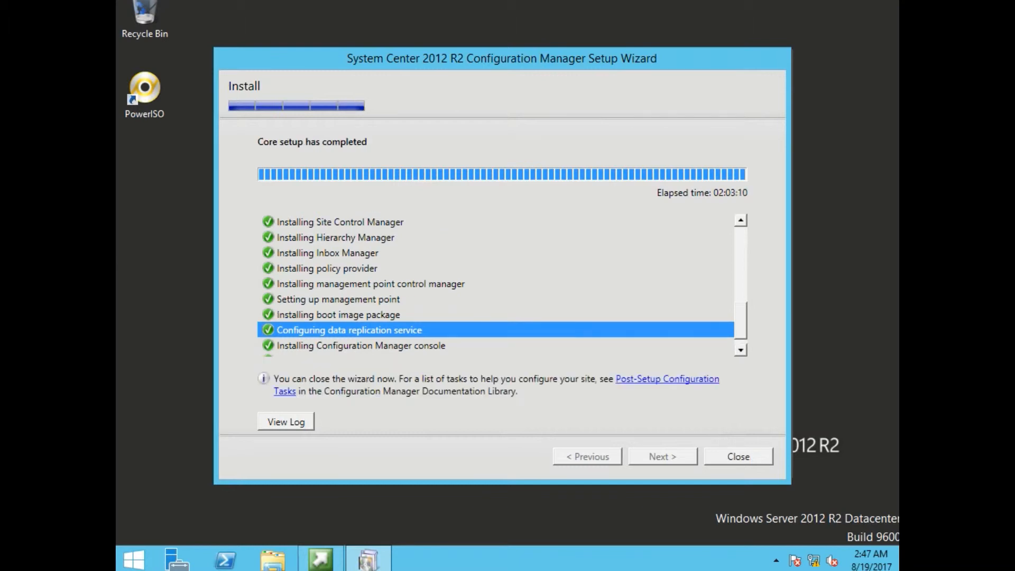
- Confirm the console and program group steps finished, then open ConfigMgrSetup.log in Notepad
left_click(364, 346)
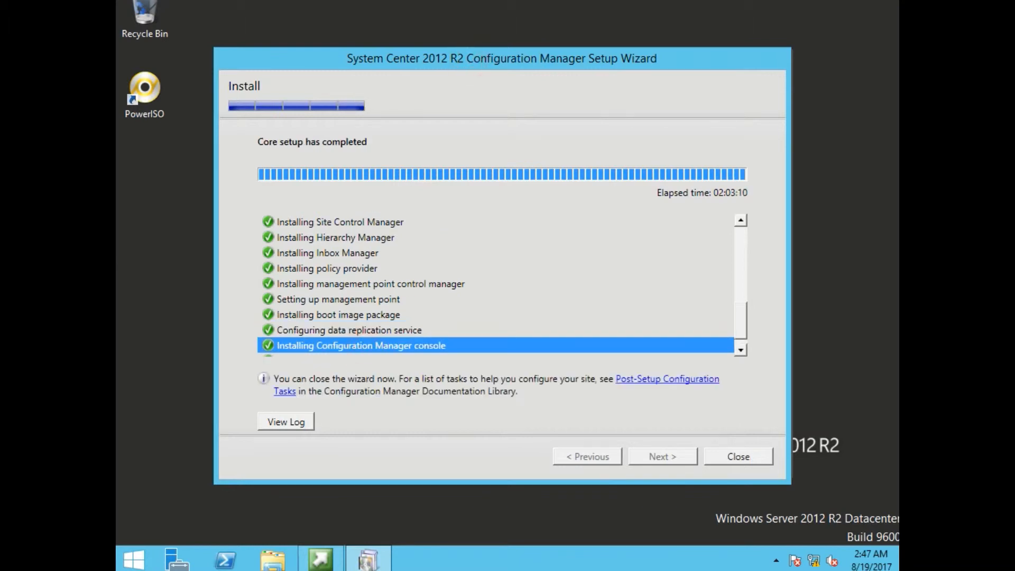
left_click(741, 349)
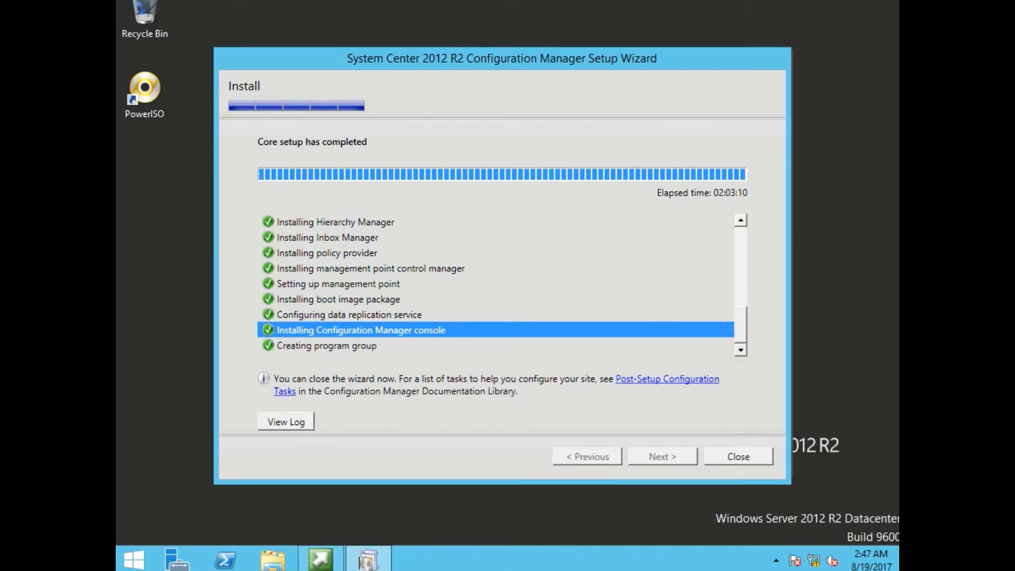
left_click(359, 346)
left_click(384, 330)
left_click(386, 346)
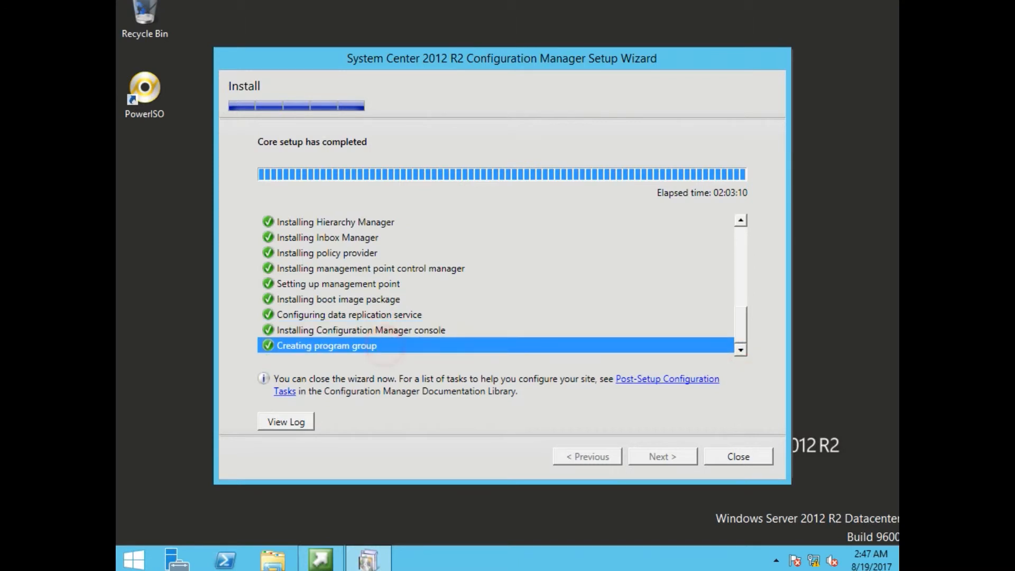
left_click(286, 421)
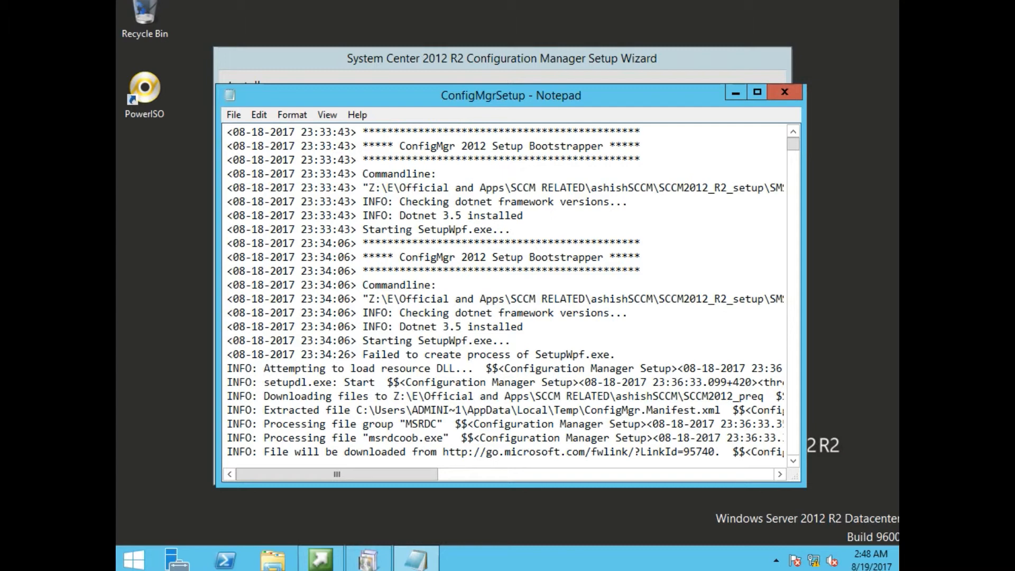
- Check that the ConfigMgrSetup log ends with 'Completed Configuration Manager 2012 Server Setup'
key("ctrl+End")
left_click_drag(454, 437, 554, 438)
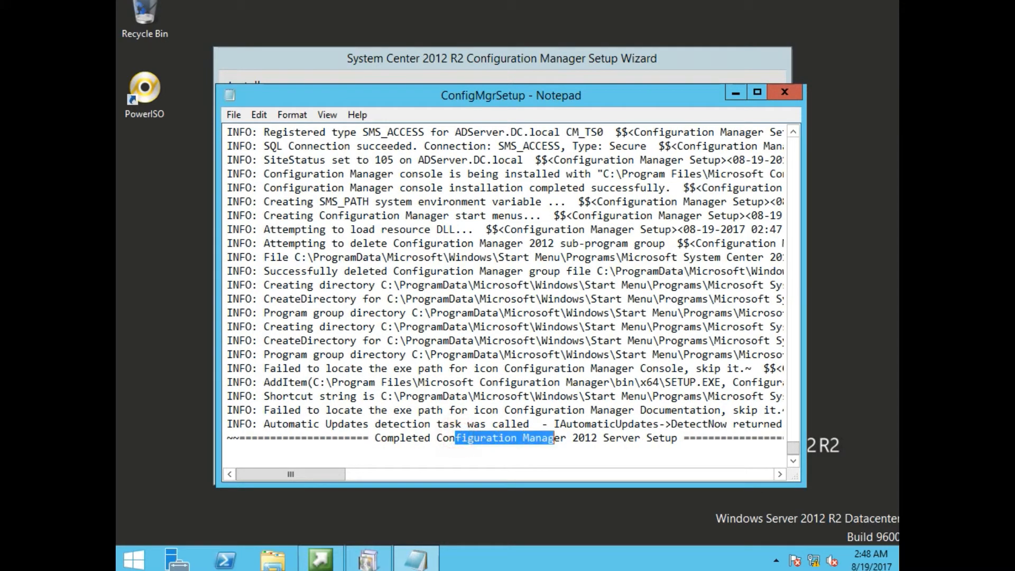
left_click_drag(290, 474, 389, 474)
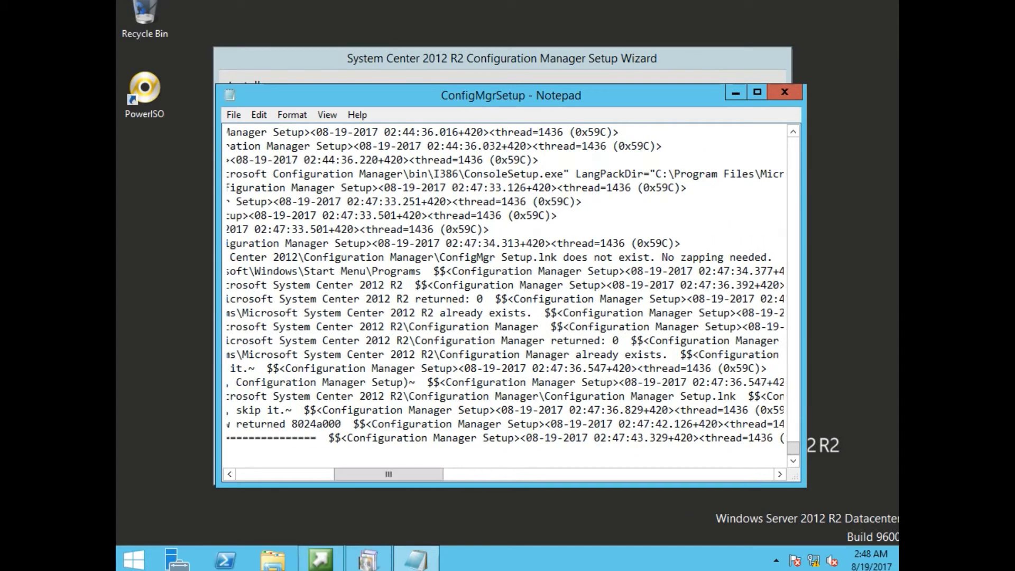
- Close Notepad, the finished Setup Wizard and the Configuration Manager setup window
left_click(784, 92)
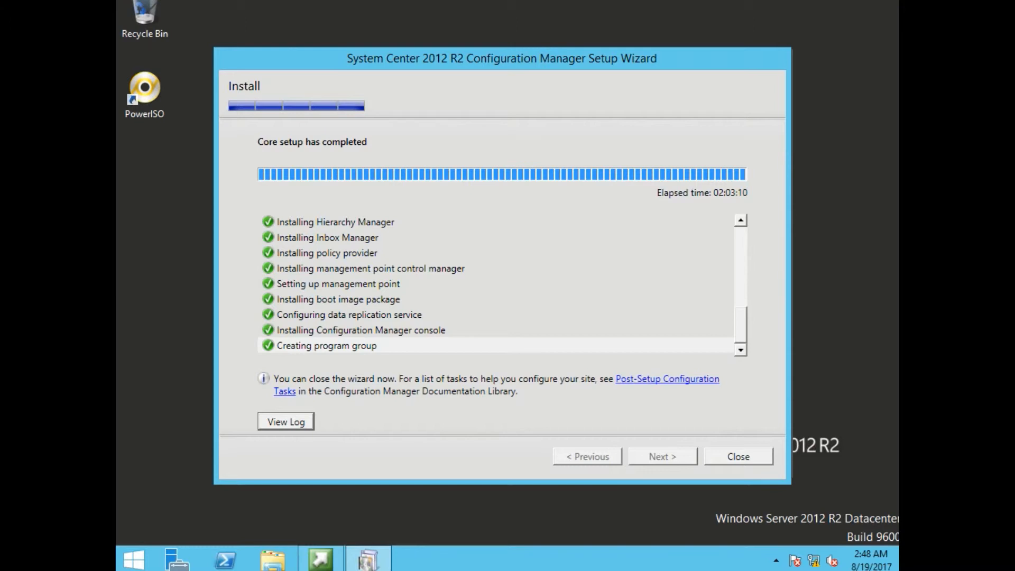
left_click(738, 456)
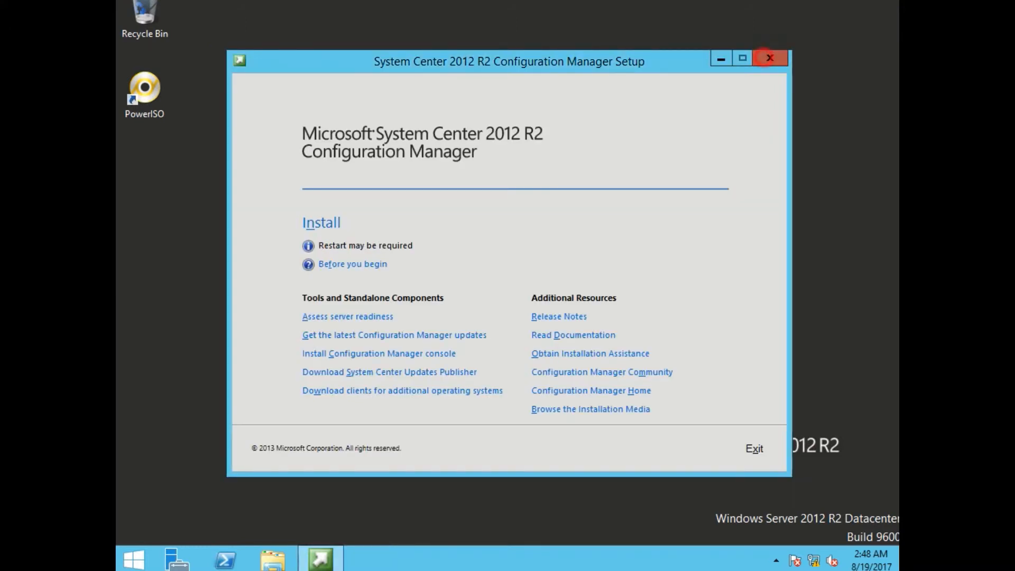
left_click(770, 57)
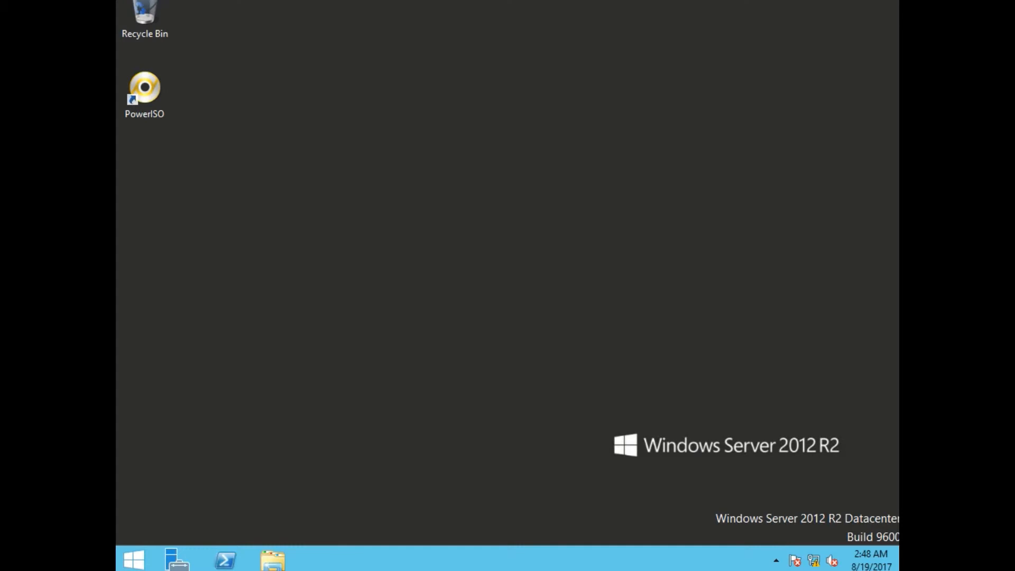
- Find the Configuration Manager Console under Microsoft System Center in Apps, then return to Start tiles
left_click(134, 559)
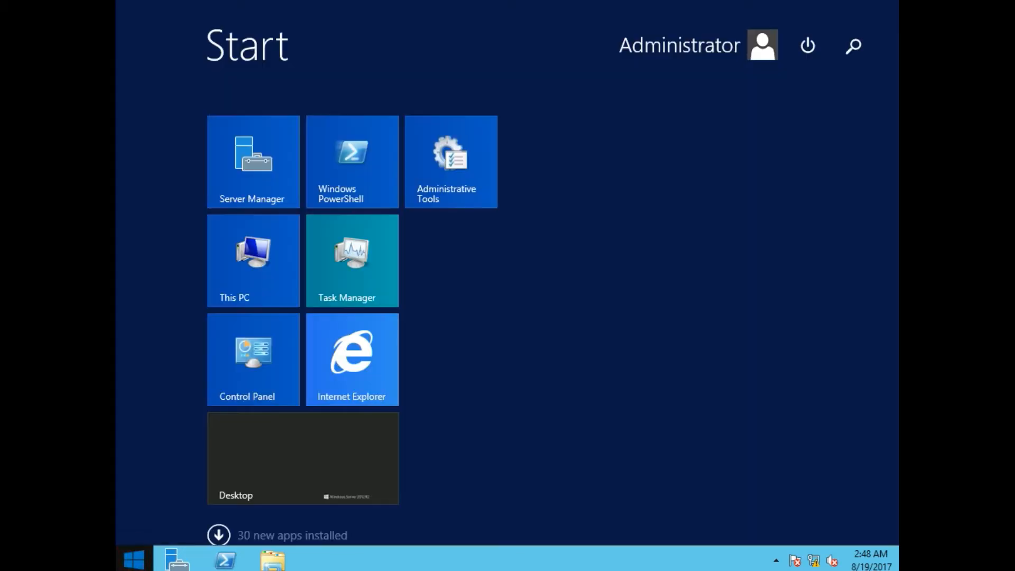
left_click(219, 535)
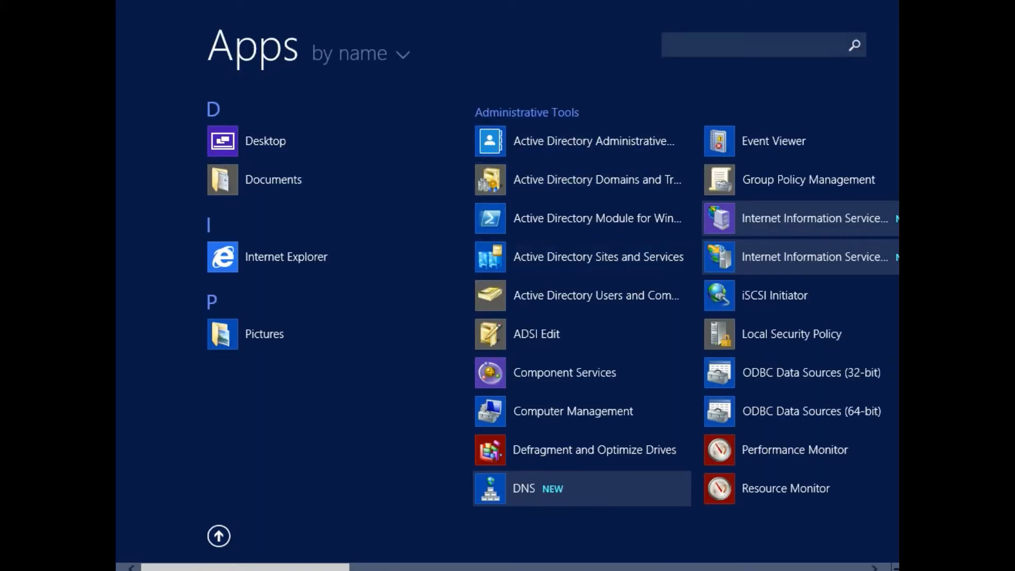
scroll(507, 317, "down", 5)
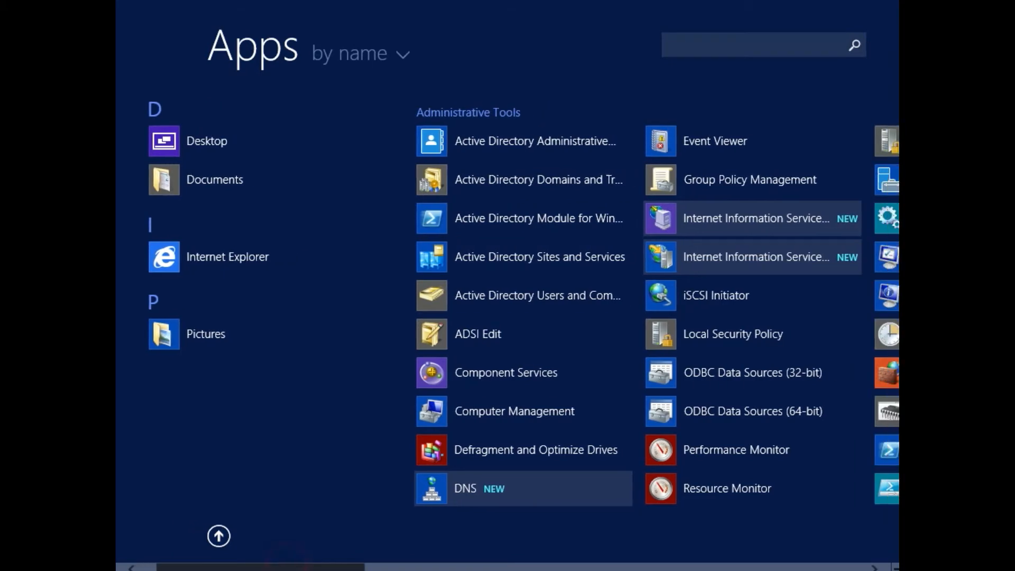
scroll(507, 317, "down", 6)
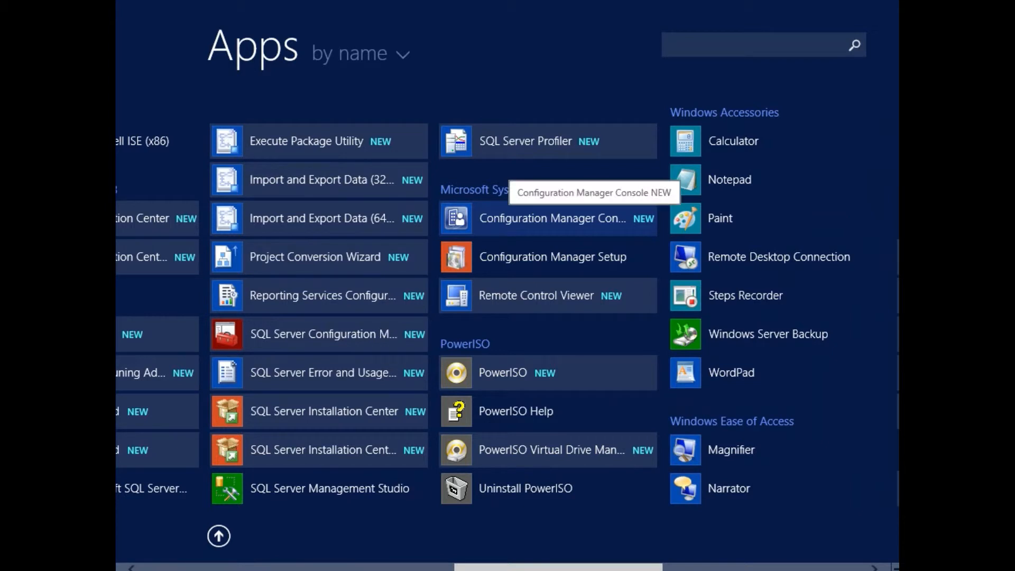
key("super")
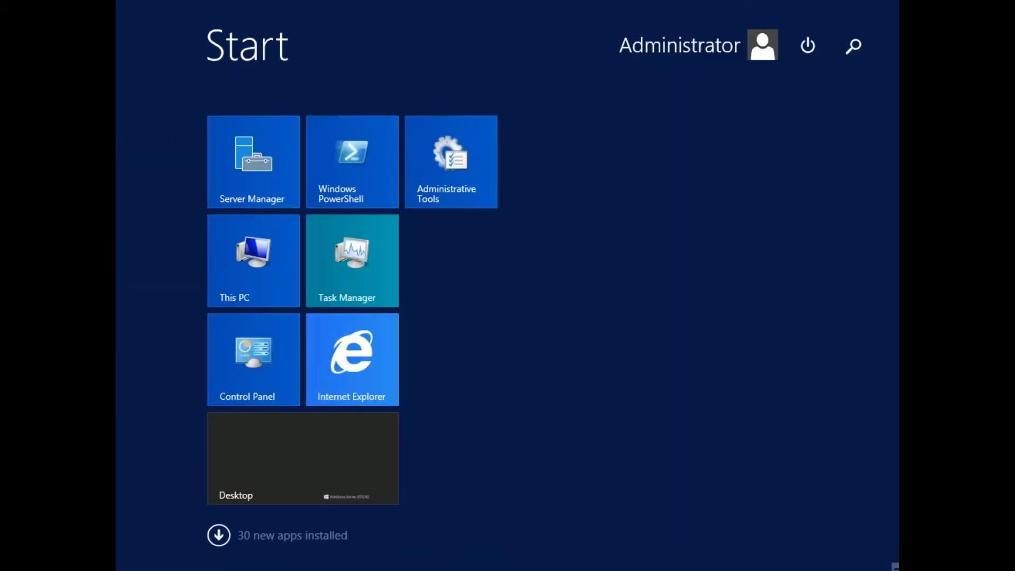
- Restart the server from the Power button with 'Other (Unplanned)' as the shutdown reason
left_click(809, 47)
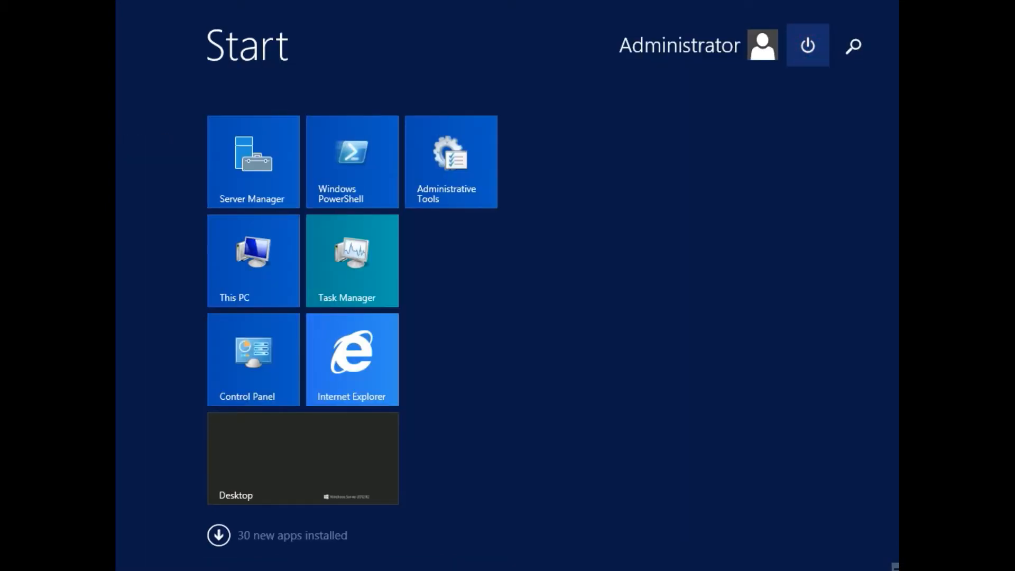
left_click(796, 118)
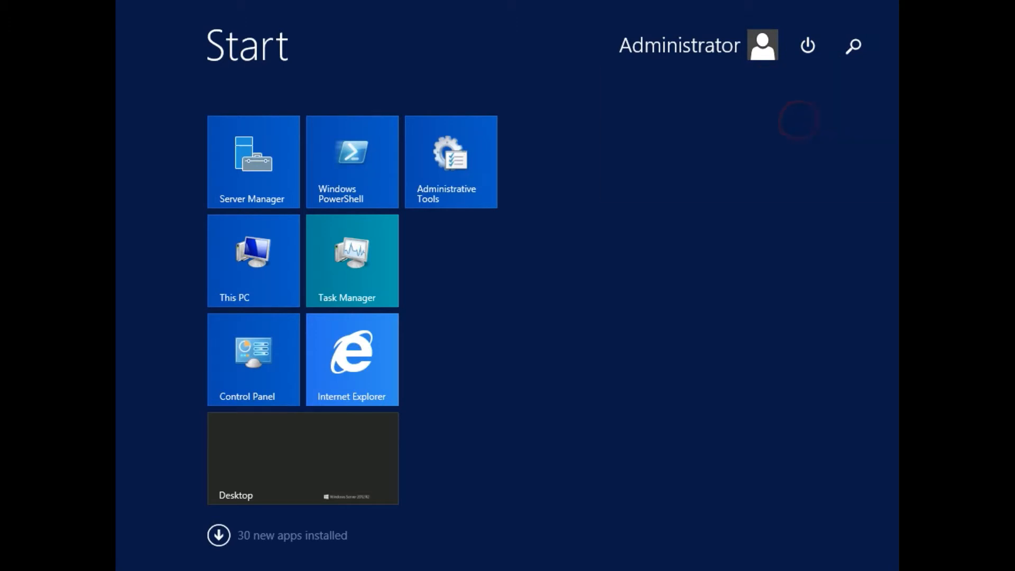
left_click(708, 137)
left_click(707, 136)
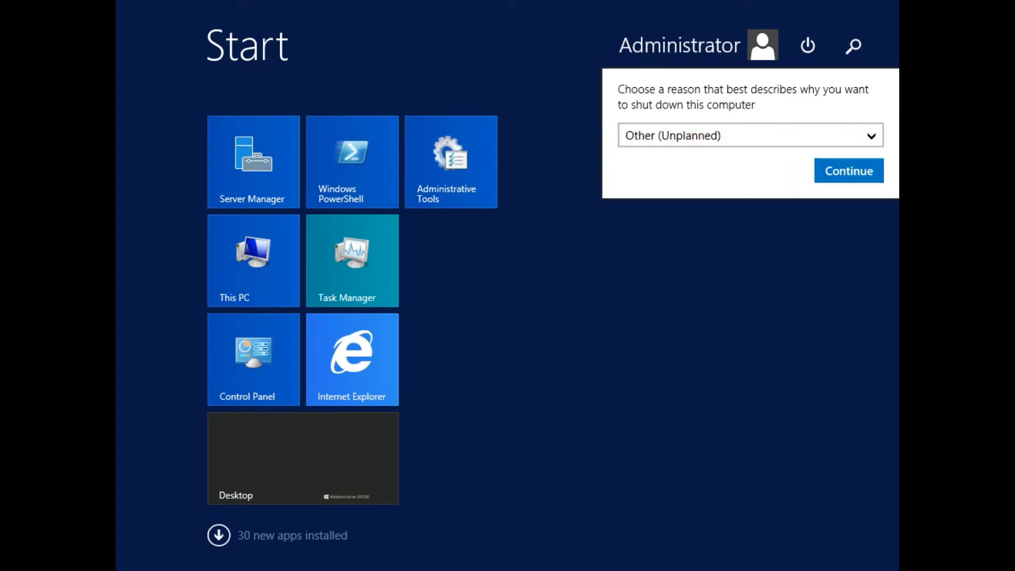
left_click(847, 170)
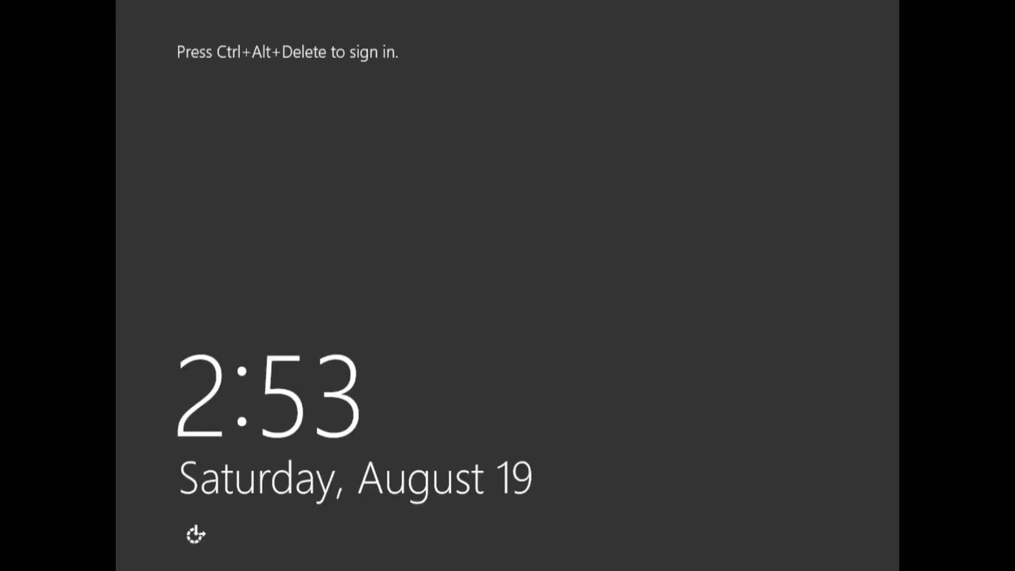
- Send Ctrl+Alt+Del from the VM menu and sign in with the administrator password
left_click(579, 162)
left_click(117, 1)
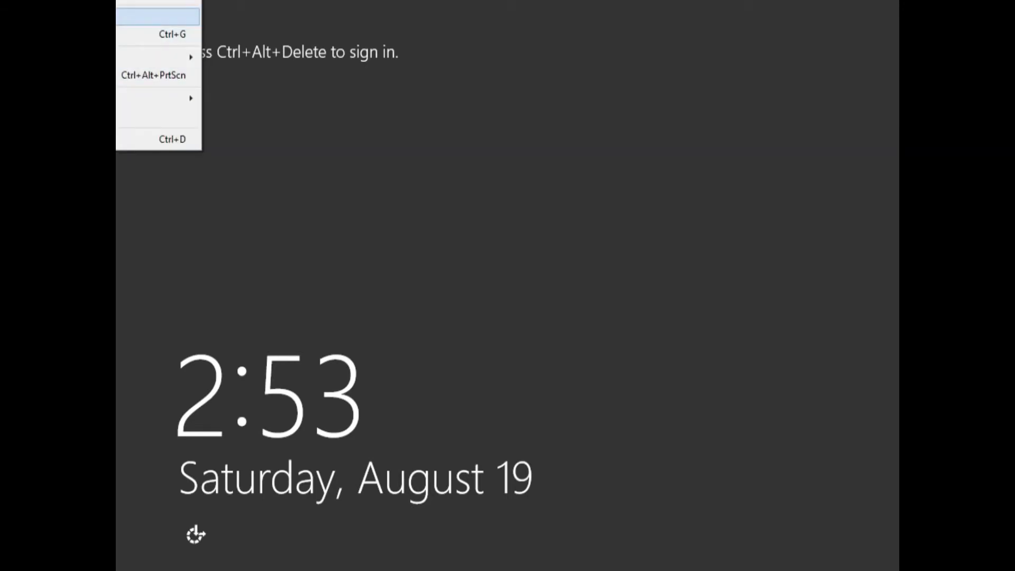
left_click(127, 17)
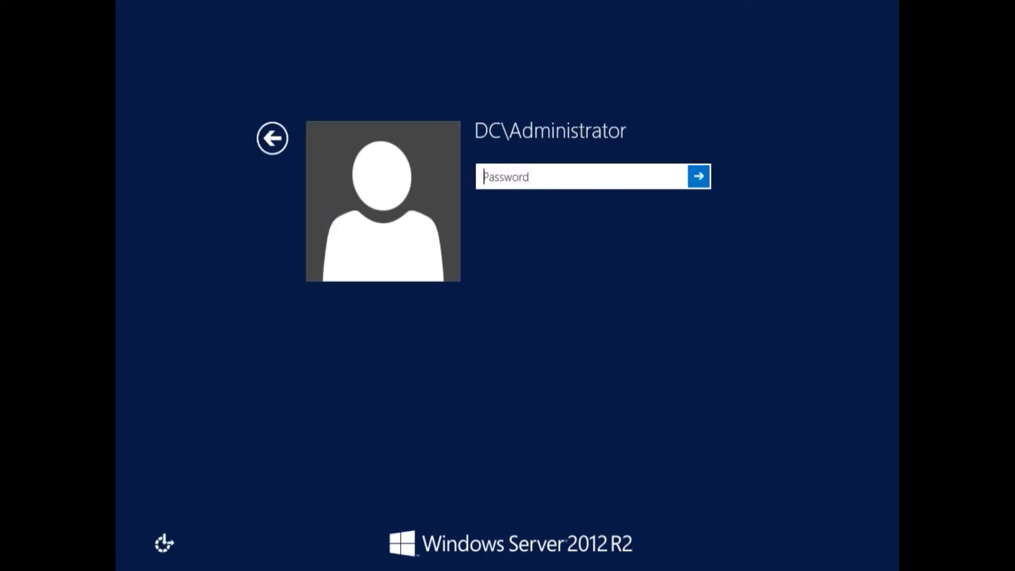
left_click(603, 182)
type("P@ssw0rd1")
key("Return")
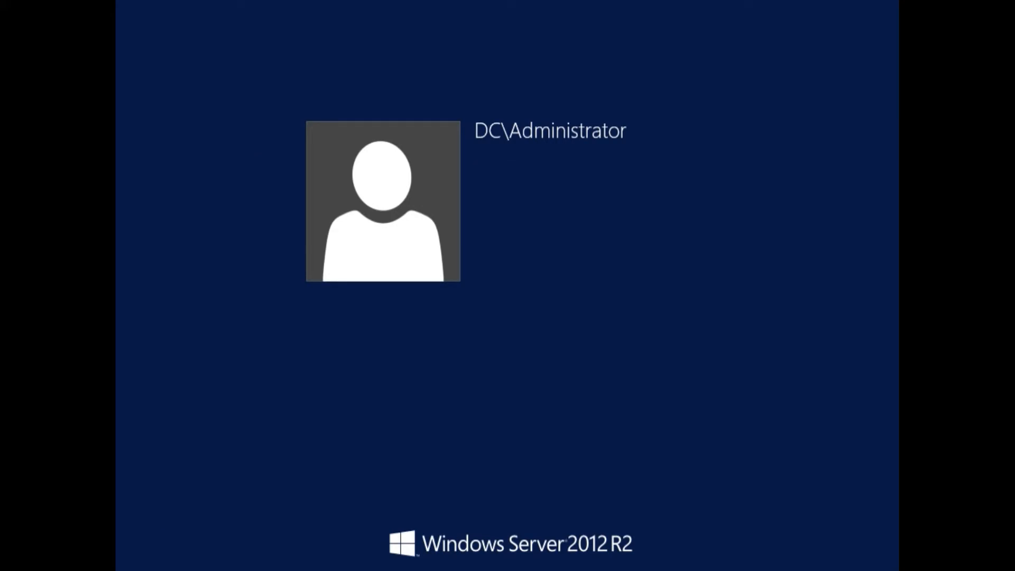